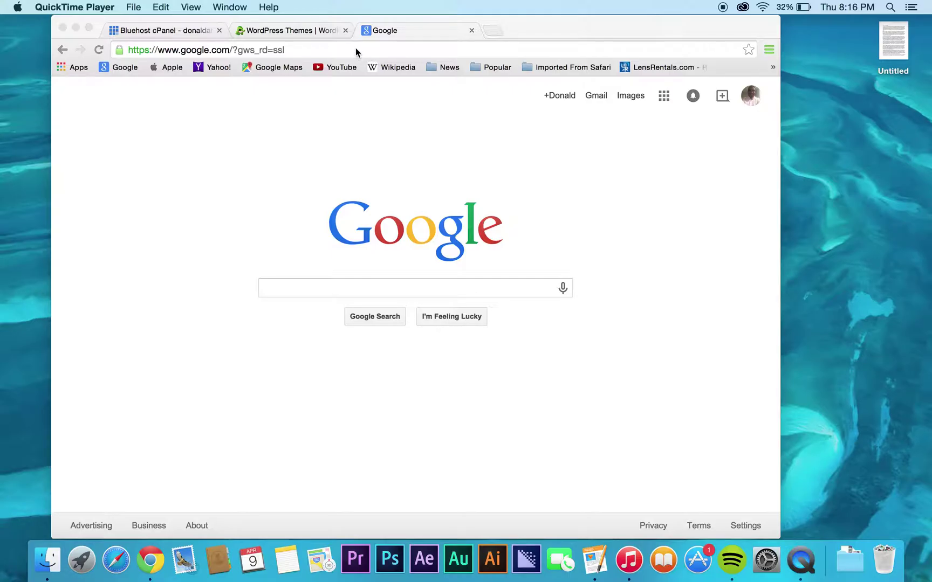
# Step: Open the WordPress login page of the personal site by going to its domain followed by /wp-admin
pyautogui.click(356, 50)
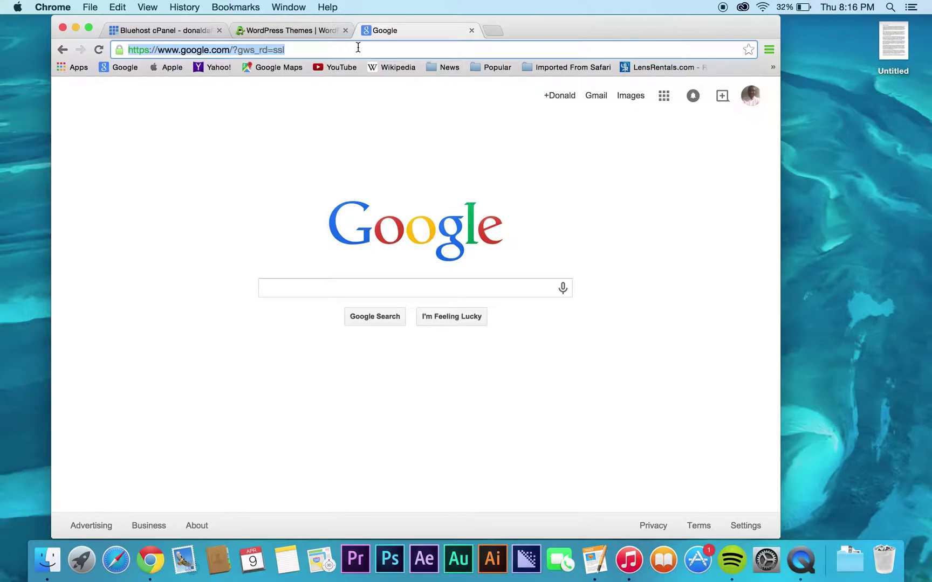
pyautogui.write('don')
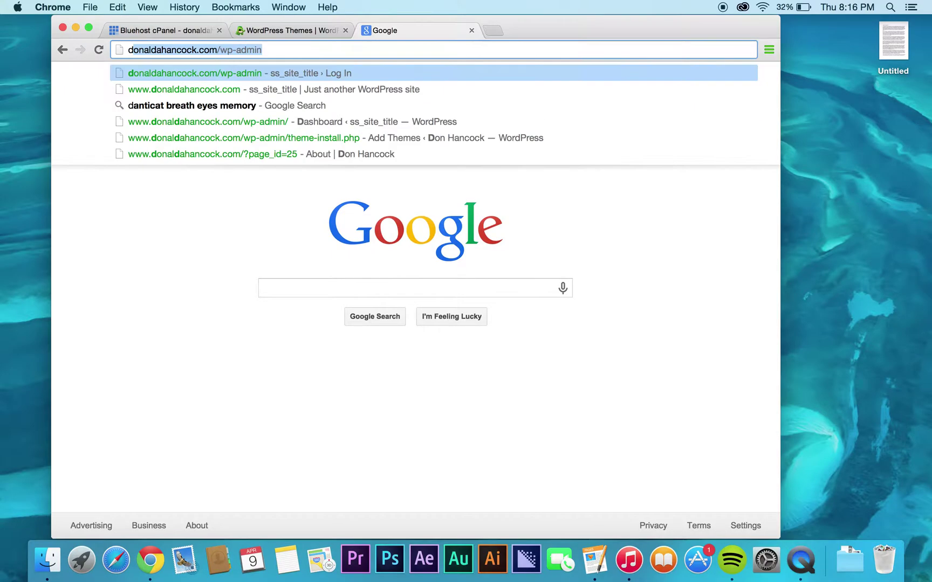
pyautogui.write('aldahancock.com')
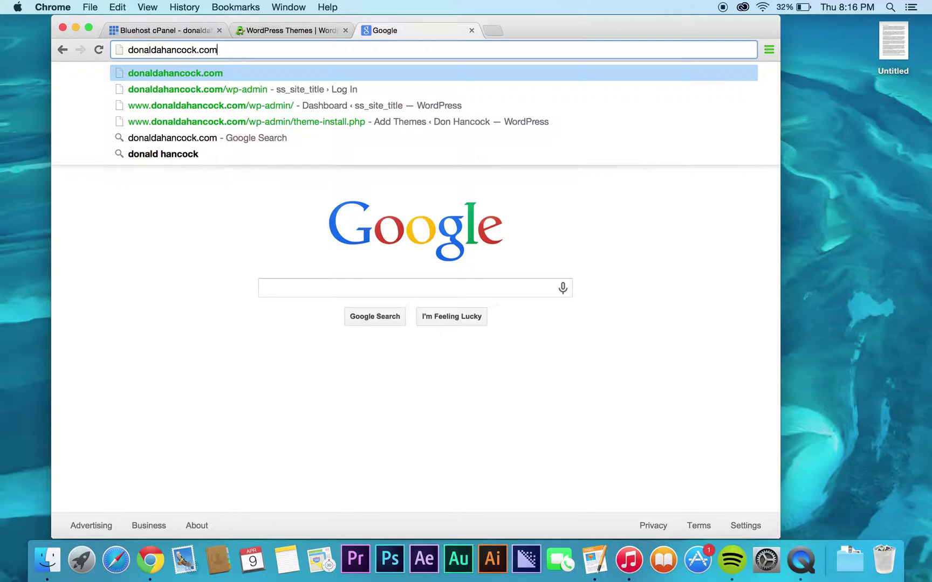
pyautogui.write('/')
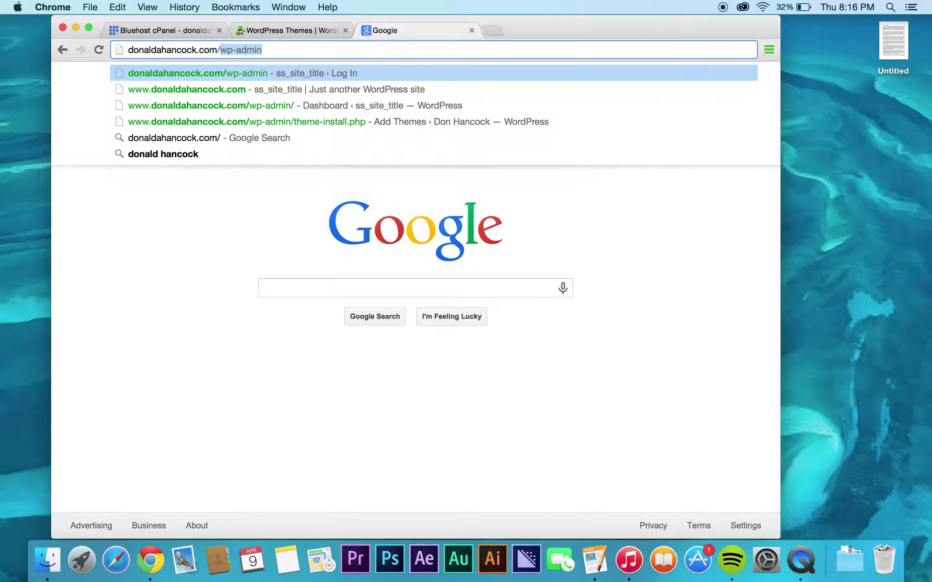
pyautogui.write('wp')
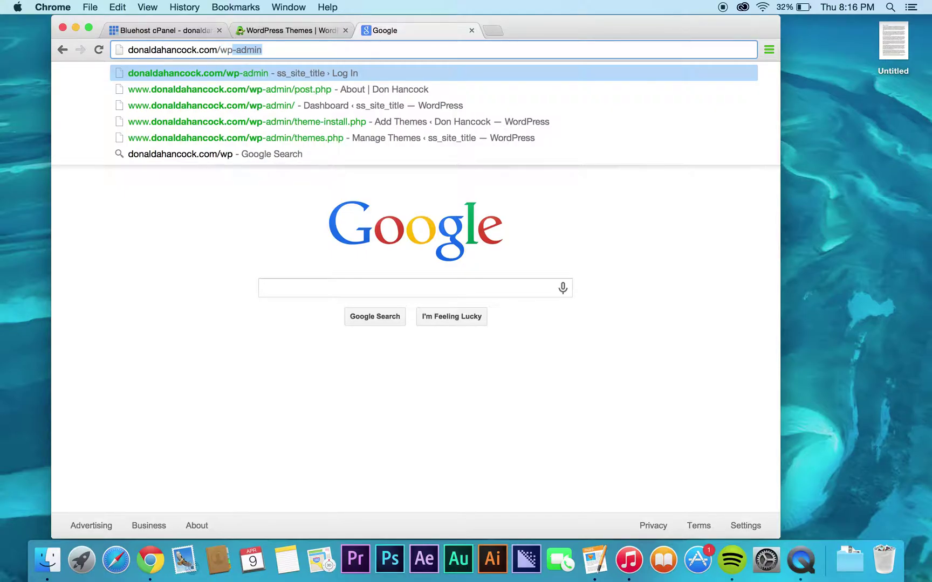
pyautogui.write('-admin')
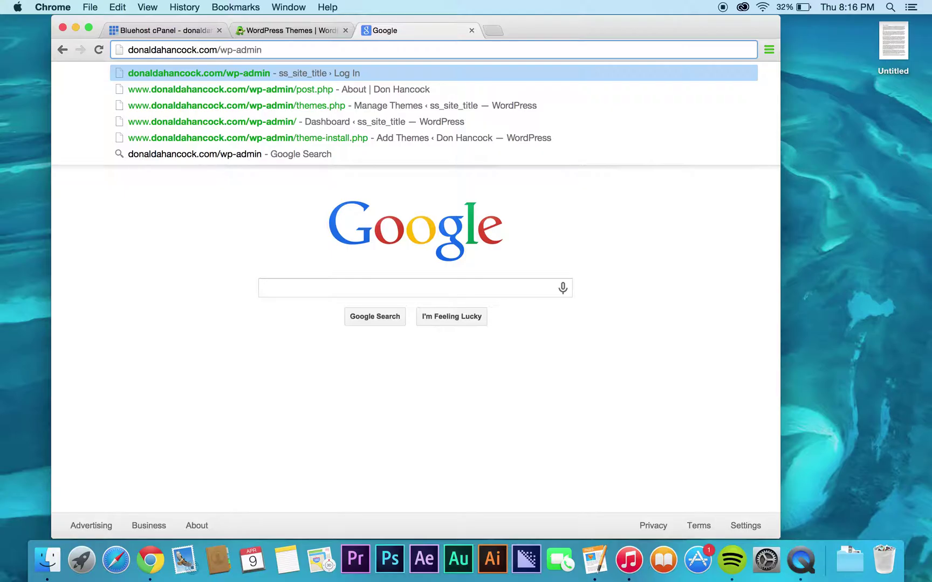
pyautogui.press('Return')
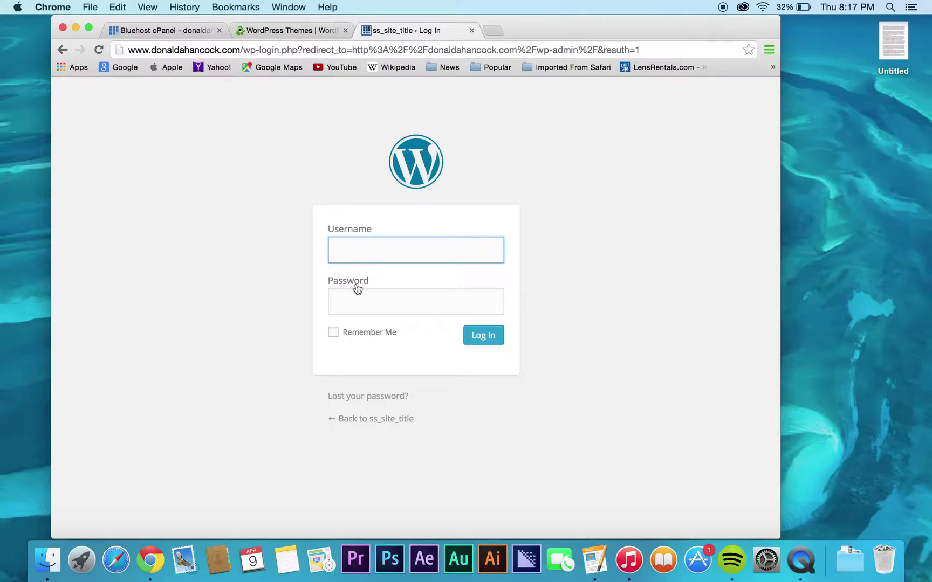
# Step: Log in with Remember Me enabled, filling in the account e-mail and account password, and answer Nope to saving the password in the browser
pyautogui.click(334, 332)
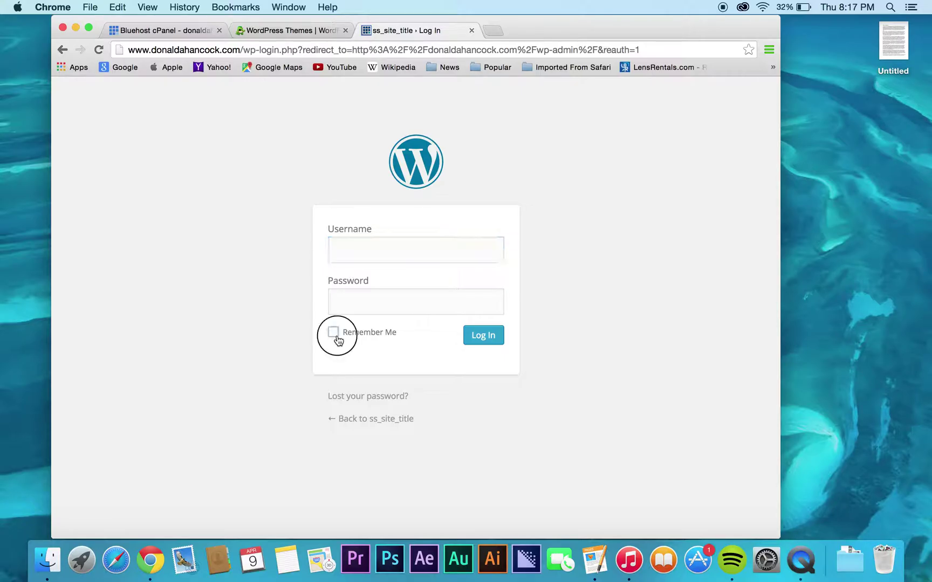
pyautogui.click(352, 254)
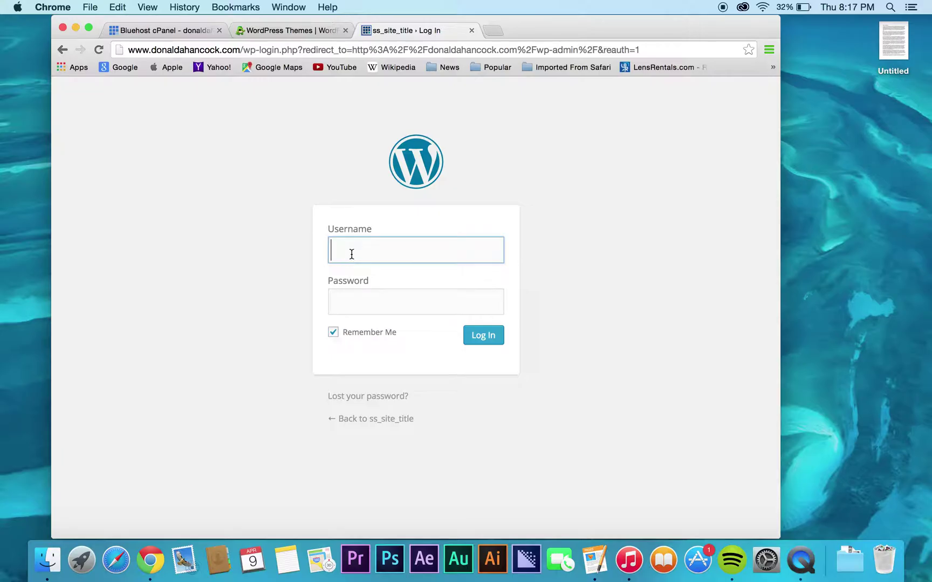
pyautogui.click(351, 254)
pyautogui.click(353, 273)
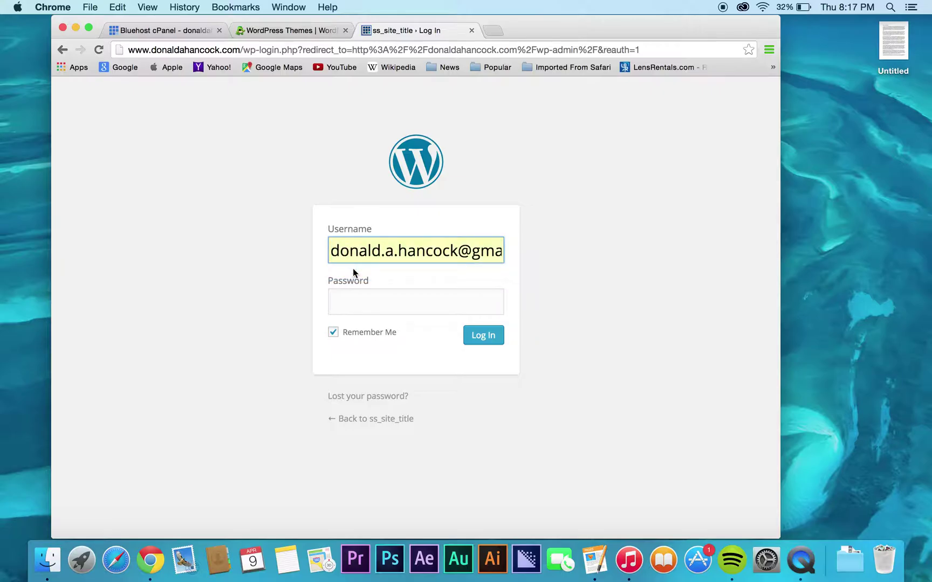
pyautogui.click(356, 301)
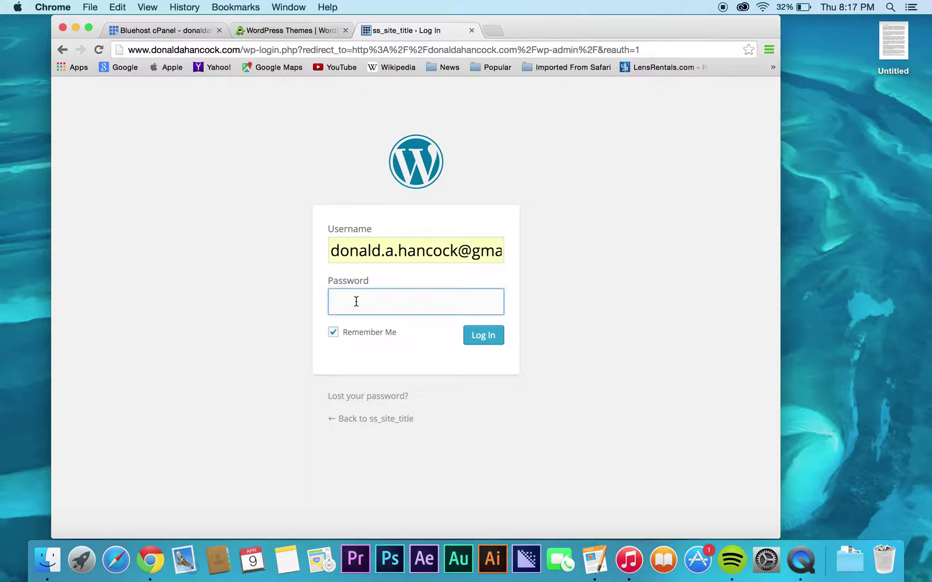
pyautogui.write('••••••••••')
pyautogui.press('Return')
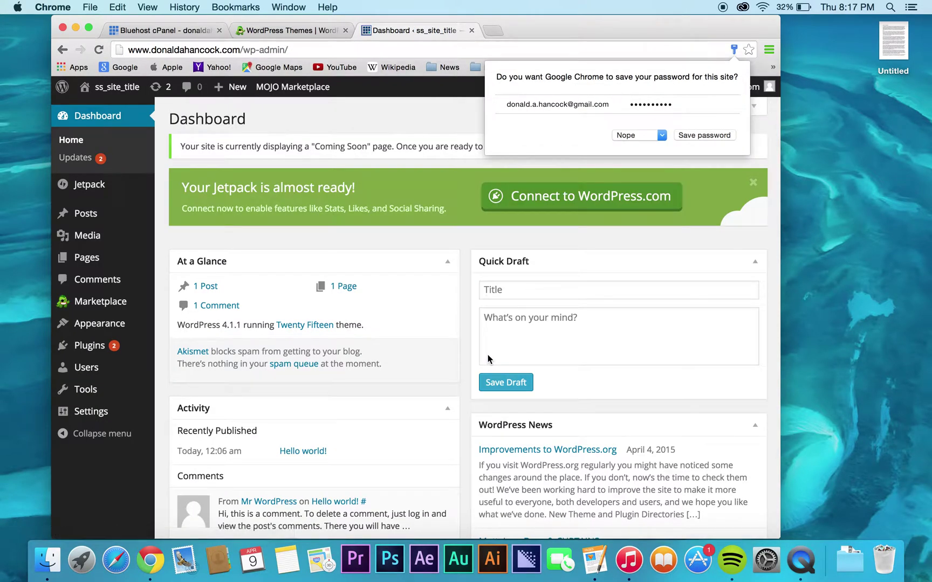
pyautogui.click(627, 137)
pyautogui.click(628, 149)
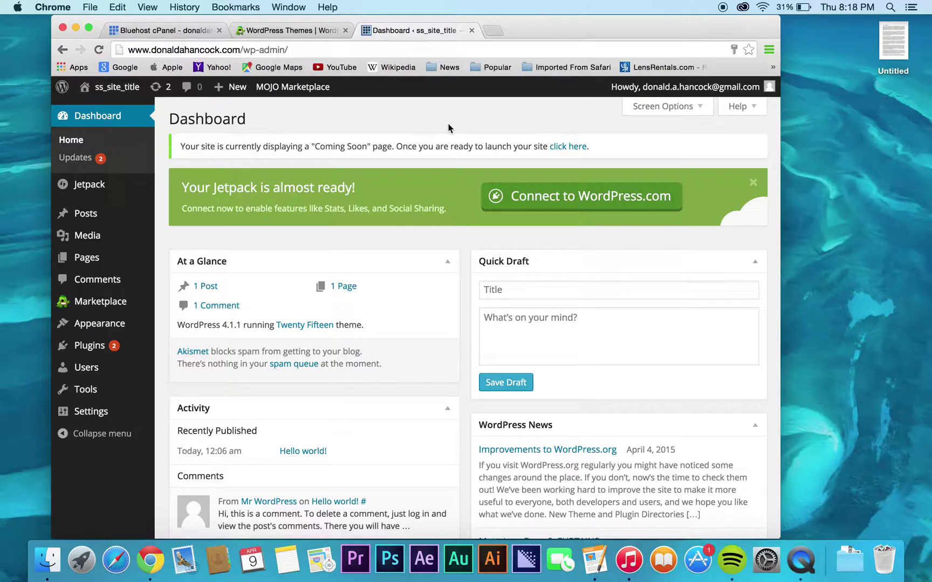
# Step: Review the Dashboard's At a Glance, Activity, Quick Draft and WordPress News sections and the options for creating posts and pages
pyautogui.scroll(-3, 448, 128)
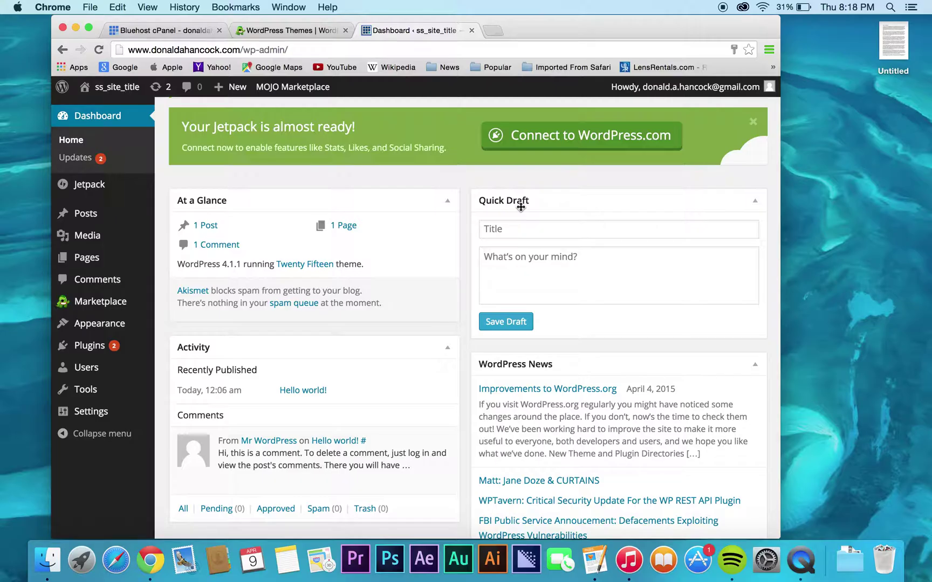
pyautogui.scroll(-3, 520, 206)
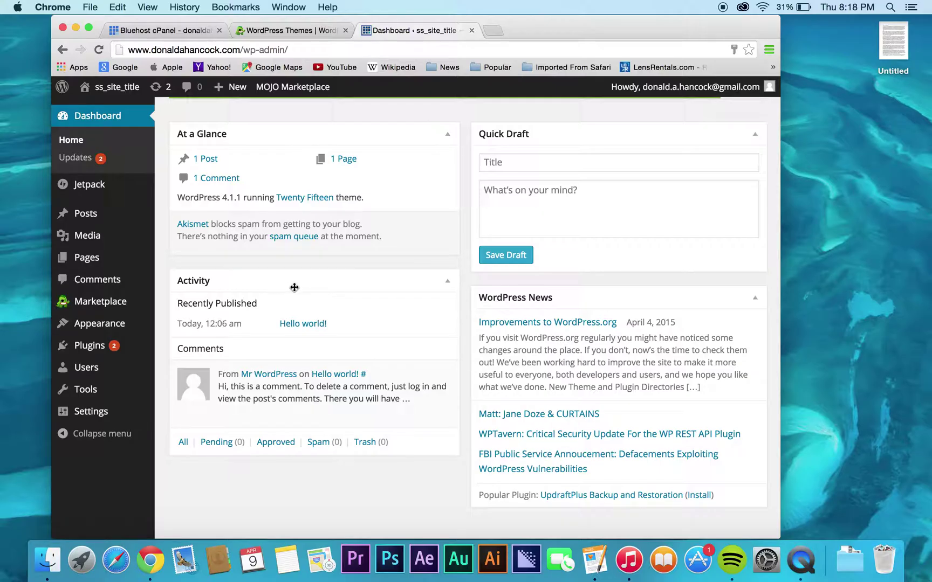
pyautogui.scroll(1, 293, 288)
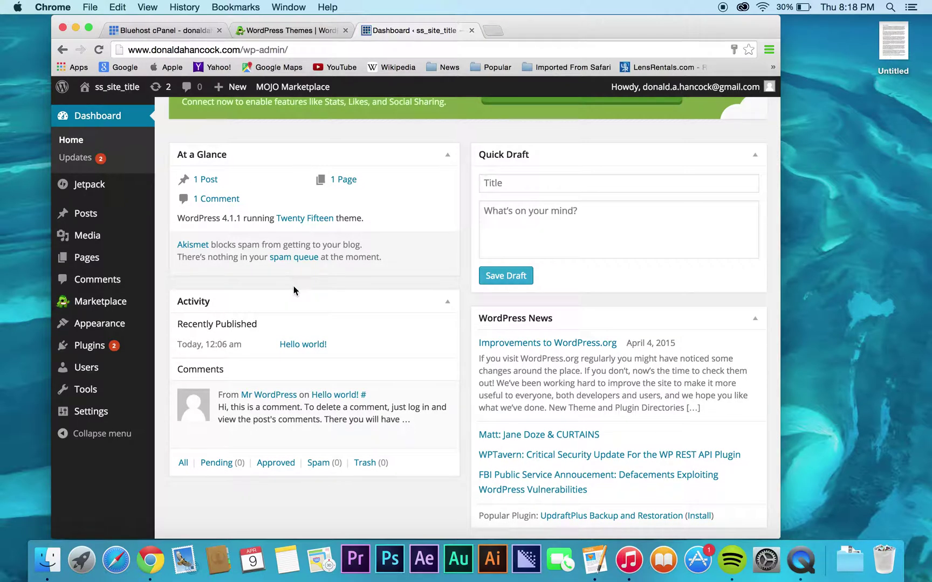
pyautogui.scroll(5, 293, 287)
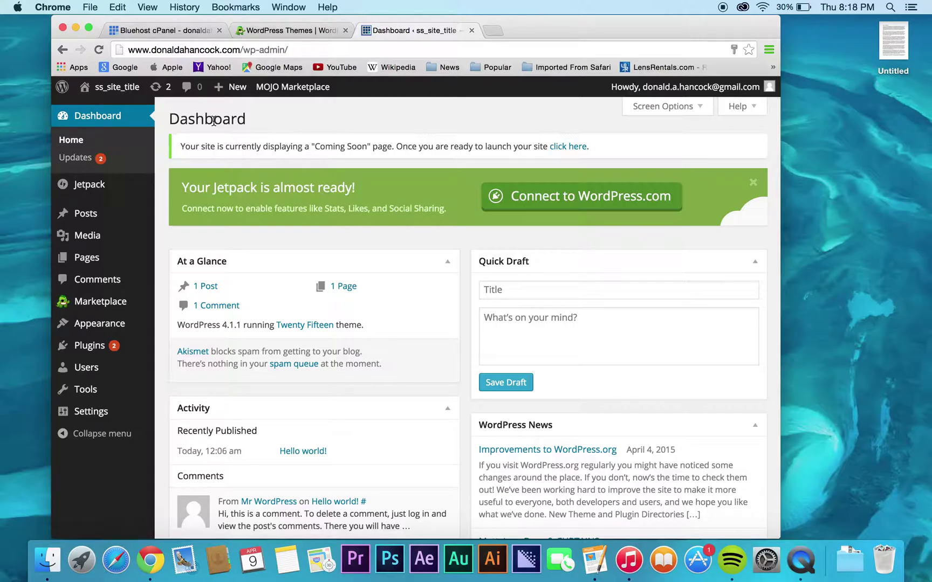
pyautogui.moveTo(123, 95)
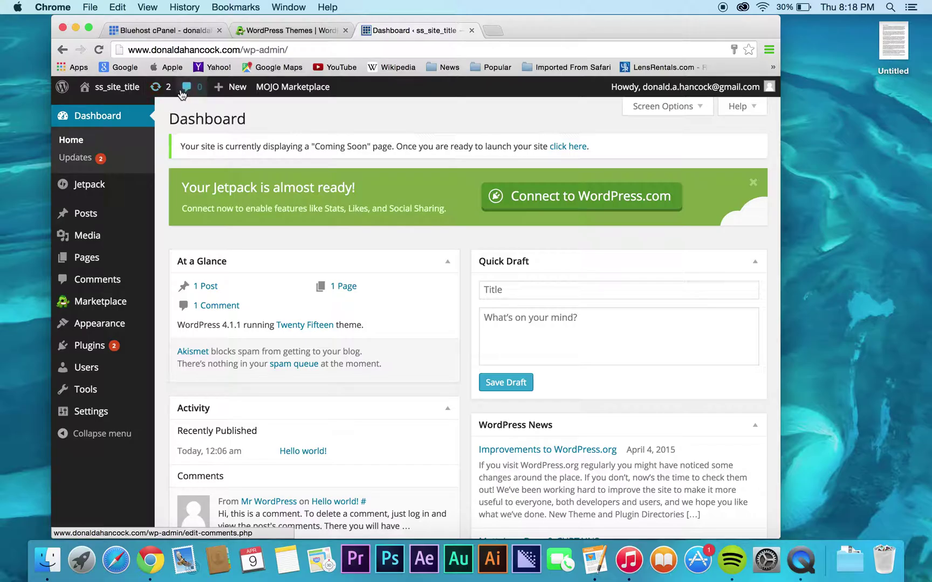
pyautogui.moveTo(225, 92)
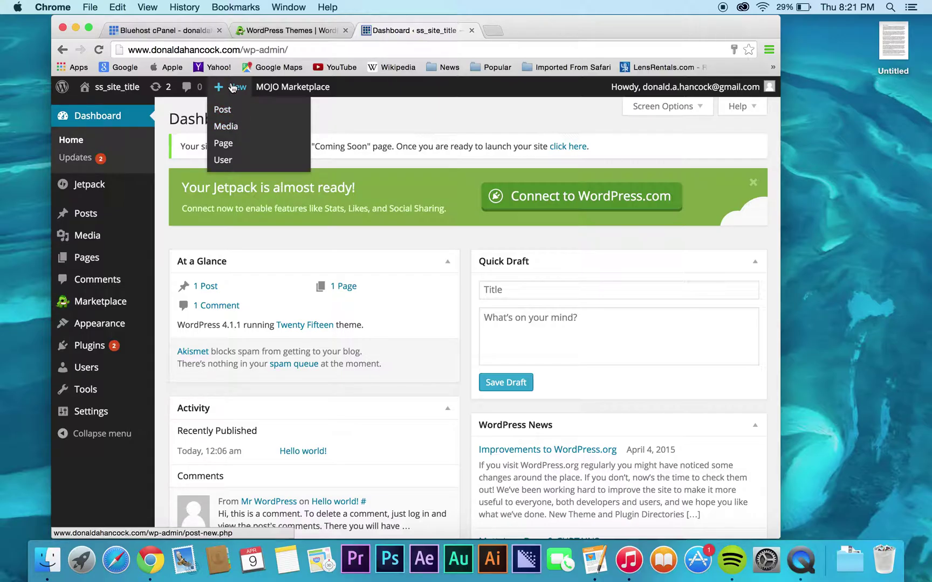
pyautogui.moveTo(93, 215)
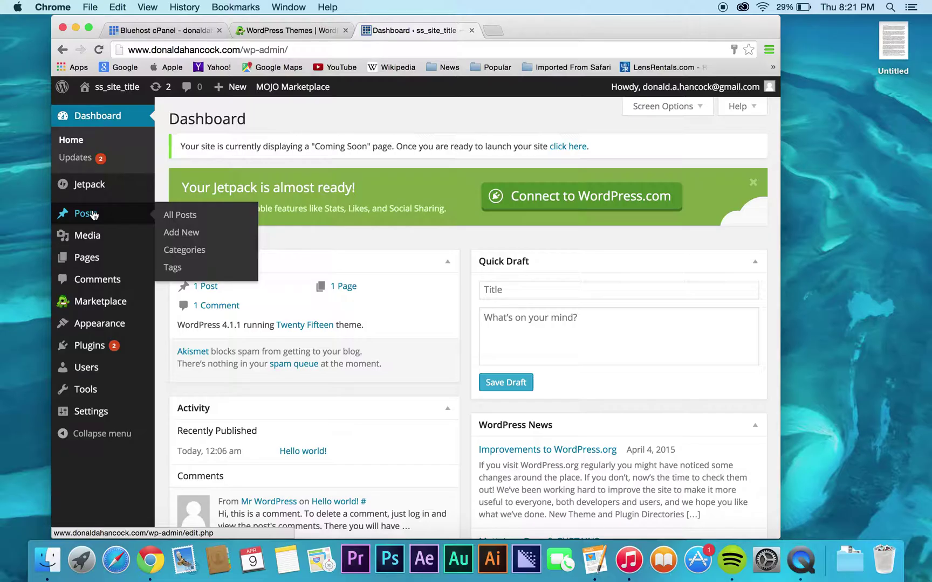
pyautogui.moveTo(101, 255)
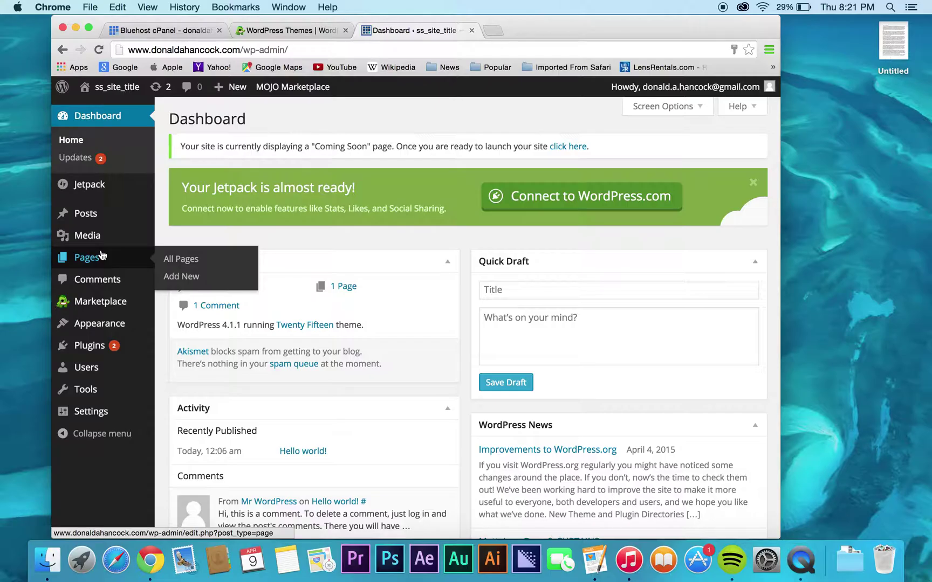
# Step: Create a new post, dismiss the Distraction-Free Writing tip and title the post "Treatment Guidelines"
pyautogui.moveTo(221, 93)
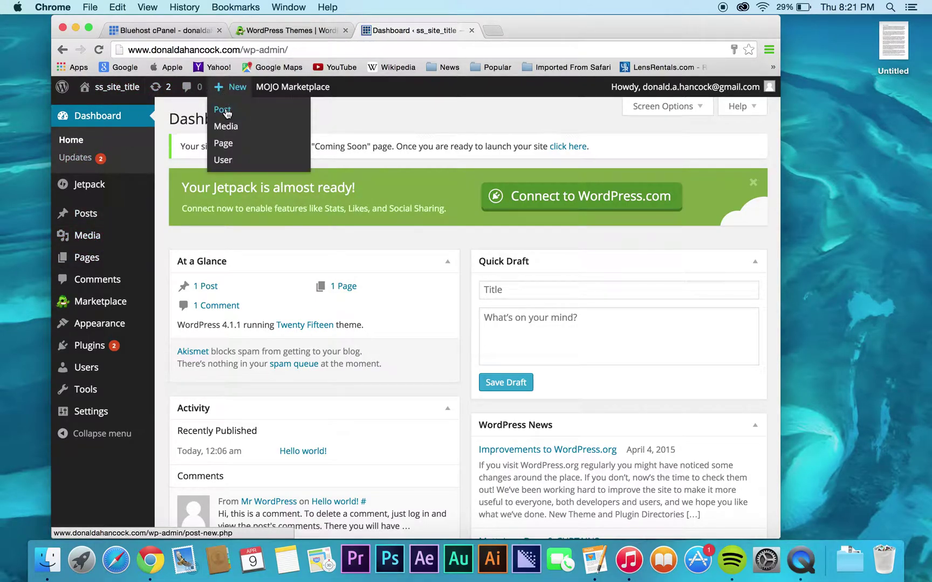
pyautogui.click(227, 113)
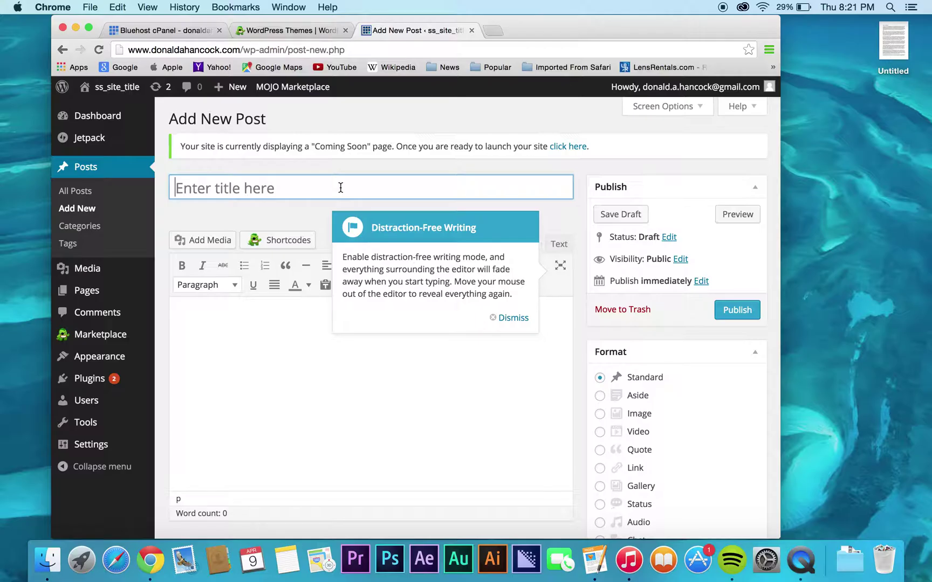
pyautogui.click(493, 319)
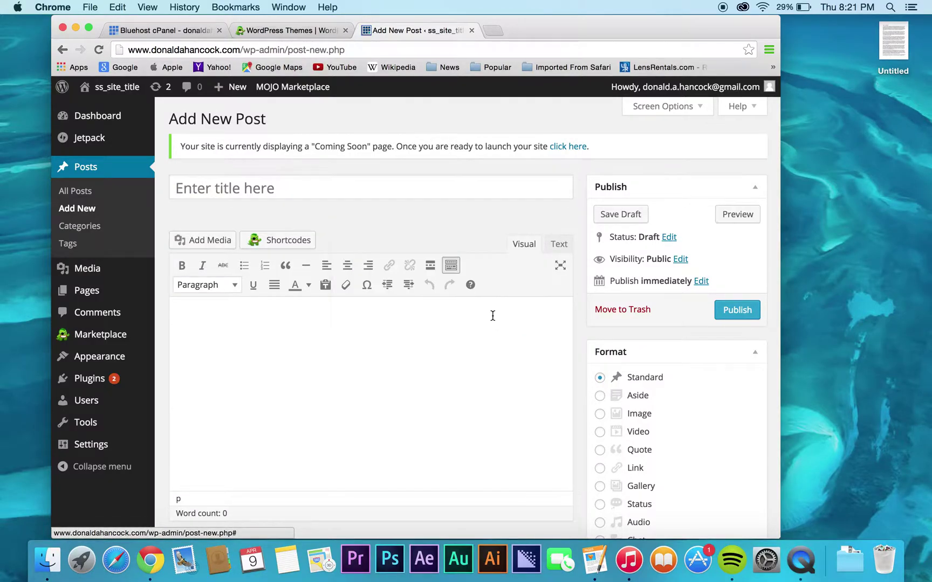
pyautogui.click(501, 193)
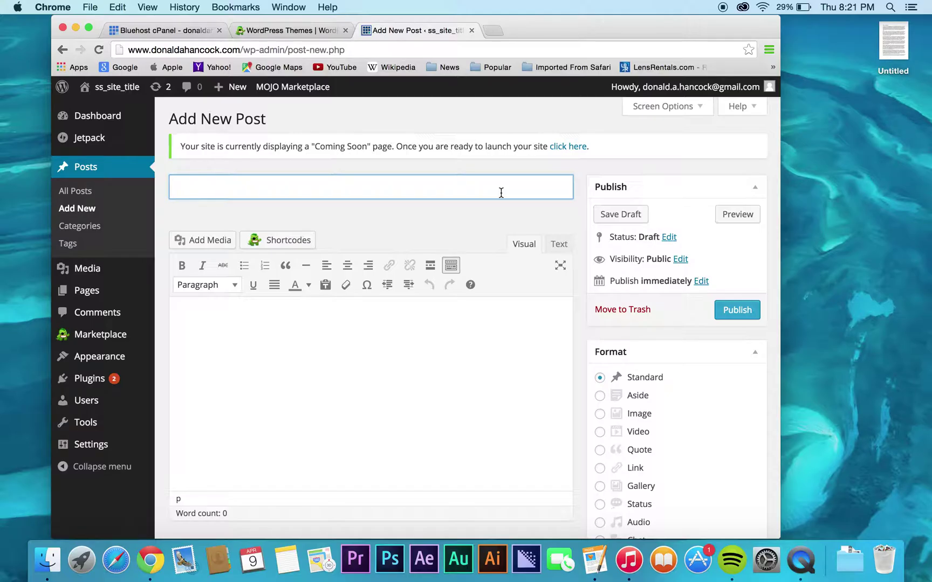
pyautogui.write('Treatment Guidl')
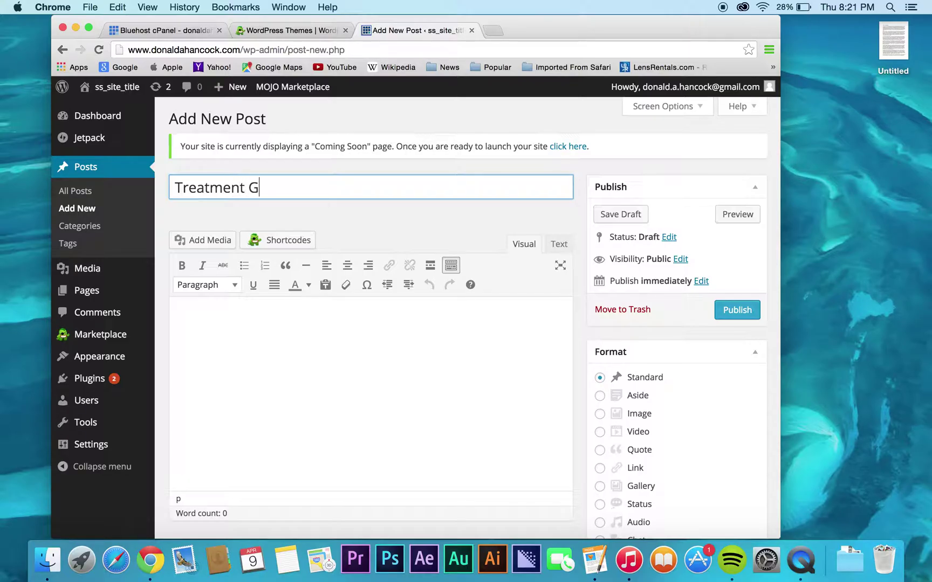
pyautogui.press('BackSpace')
pyautogui.write('elines')
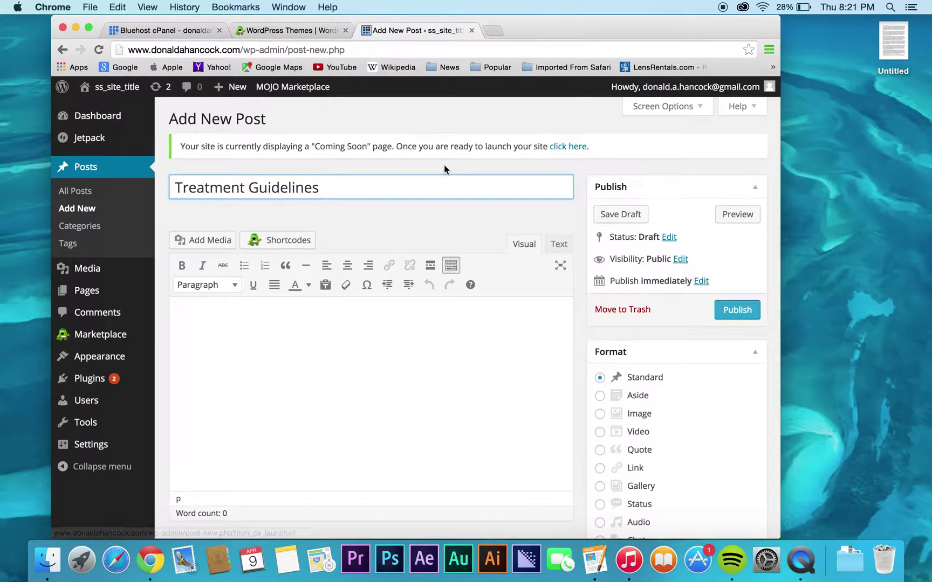
# Step: Place the cursor in the post body, then switch to the Pages document and copy the first paragraph under "Structure:"
pyautogui.click(261, 316)
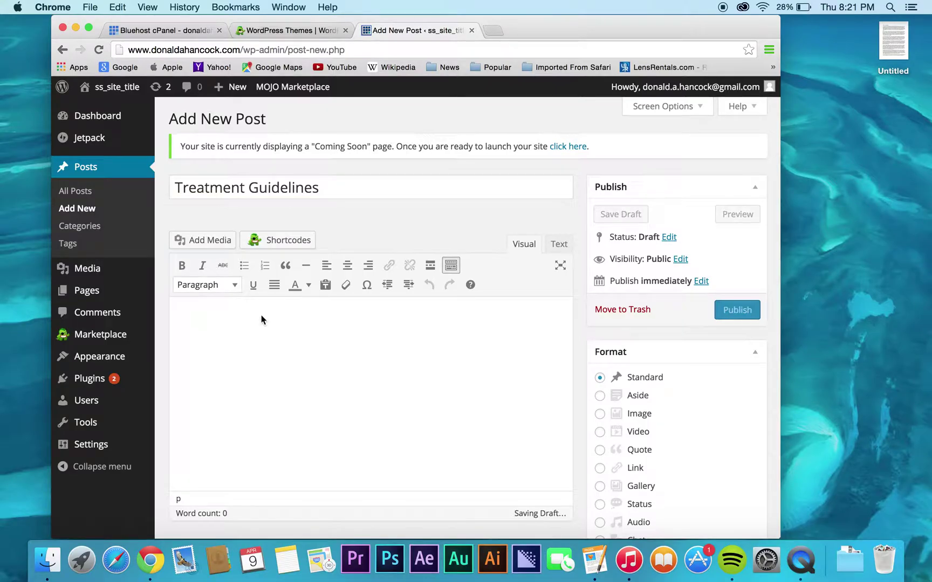
pyautogui.click(178, 314)
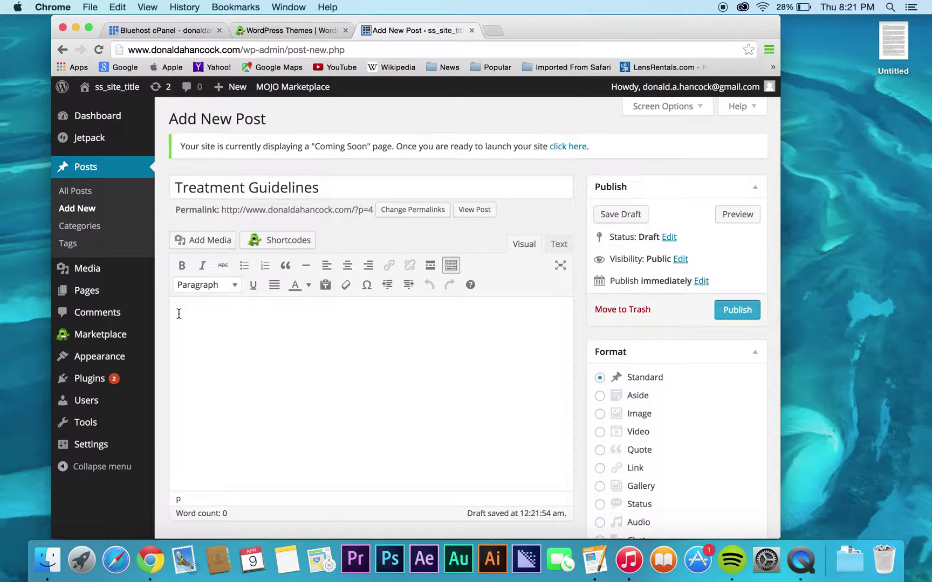
pyautogui.click(591, 577)
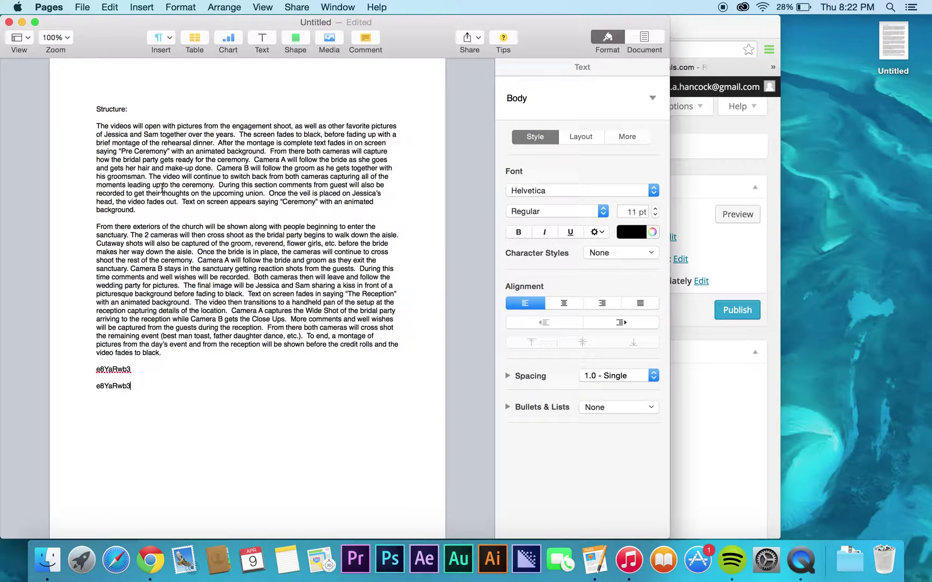
pyautogui.moveTo(151, 210); pyautogui.dragTo(82, 127)
pyautogui.press('super+c')
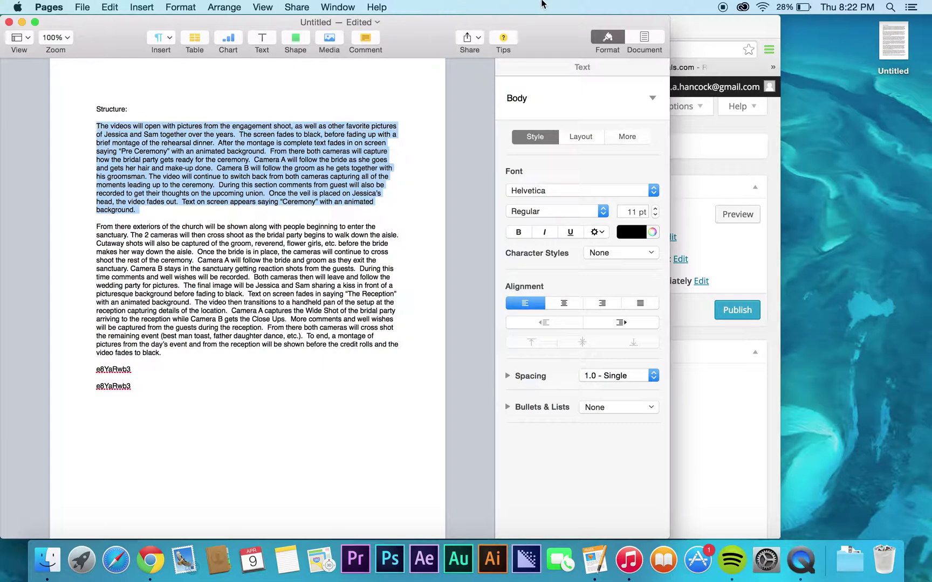
# Step: Return to the post in Chrome, turn on plain text pasting and paste the copied paragraph into the body
pyautogui.click(708, 22)
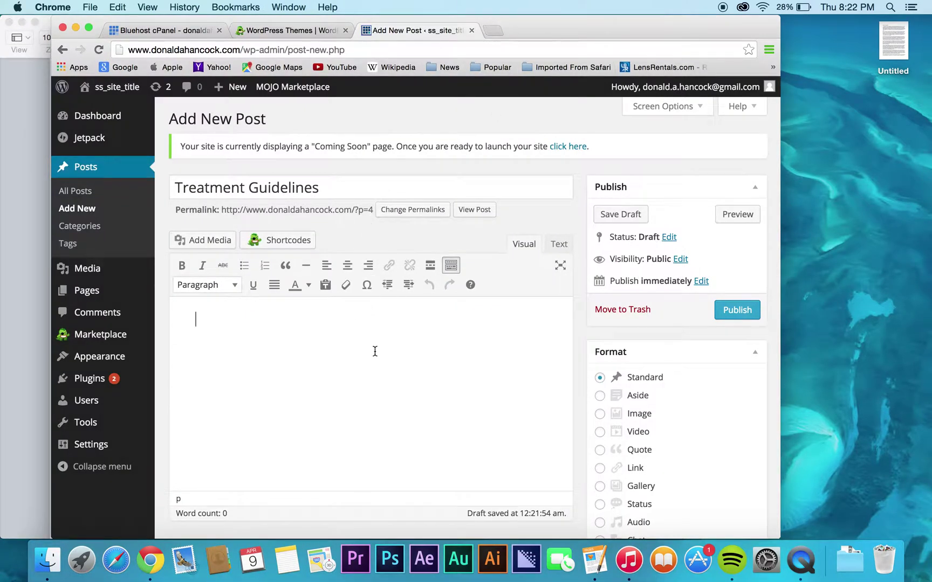
pyautogui.click(320, 285)
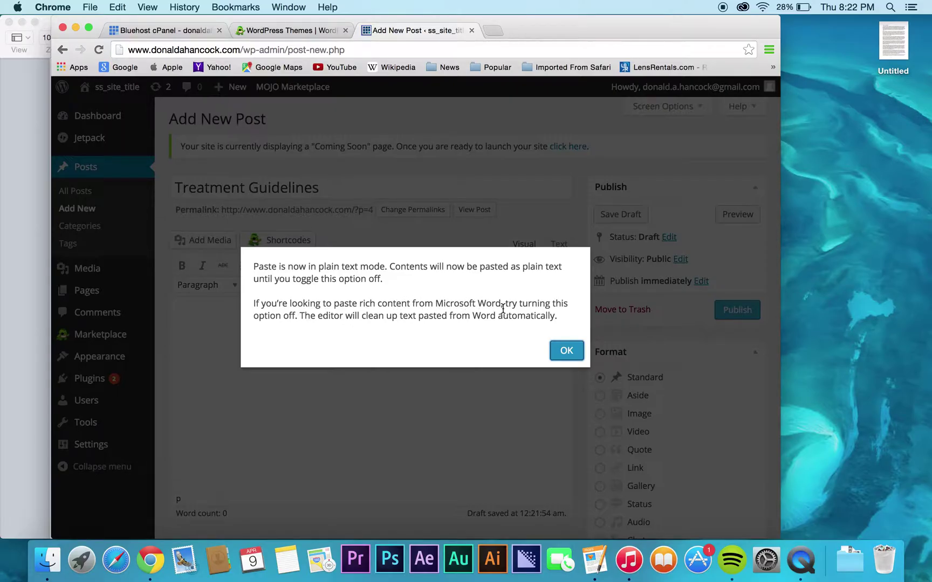
pyautogui.click(557, 357)
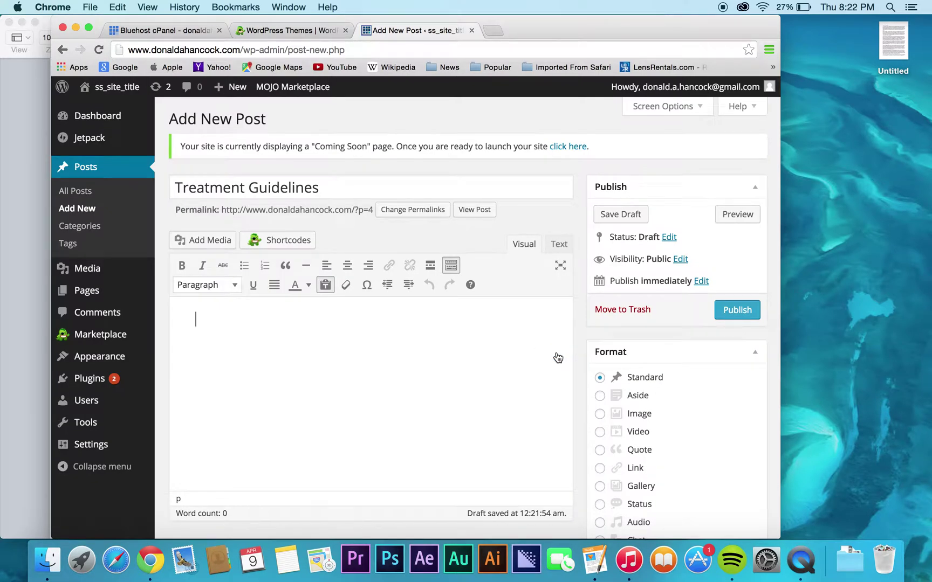
pyautogui.press('super+v')
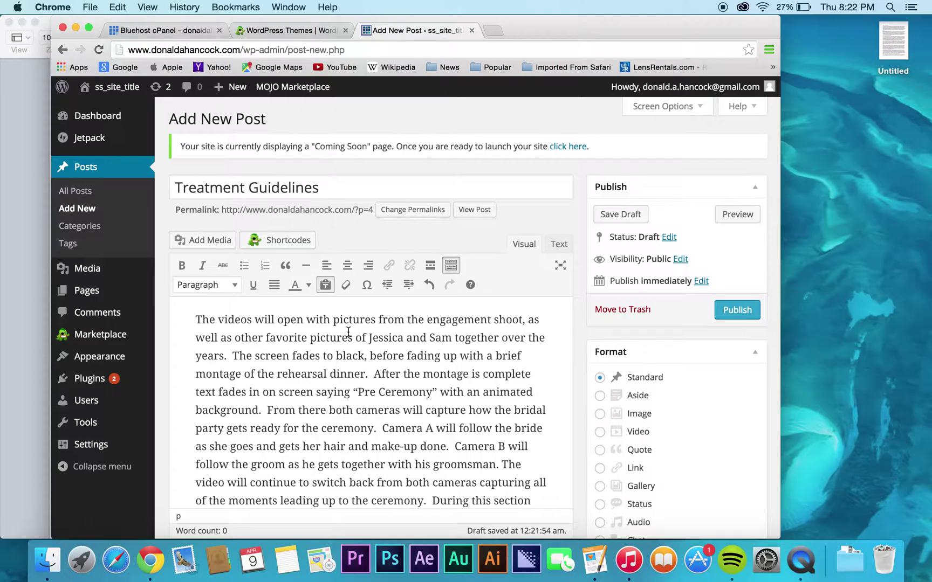
# Step: Start a new empty line below the pasted paragraph at the end of the post body
pyautogui.scroll(-2, 348, 331)
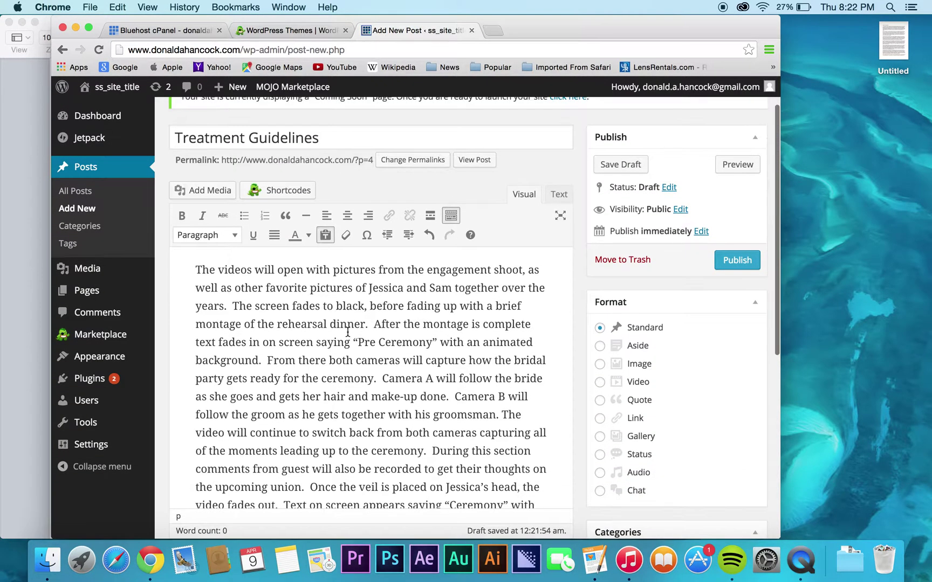
pyautogui.scroll(-4, 347, 333)
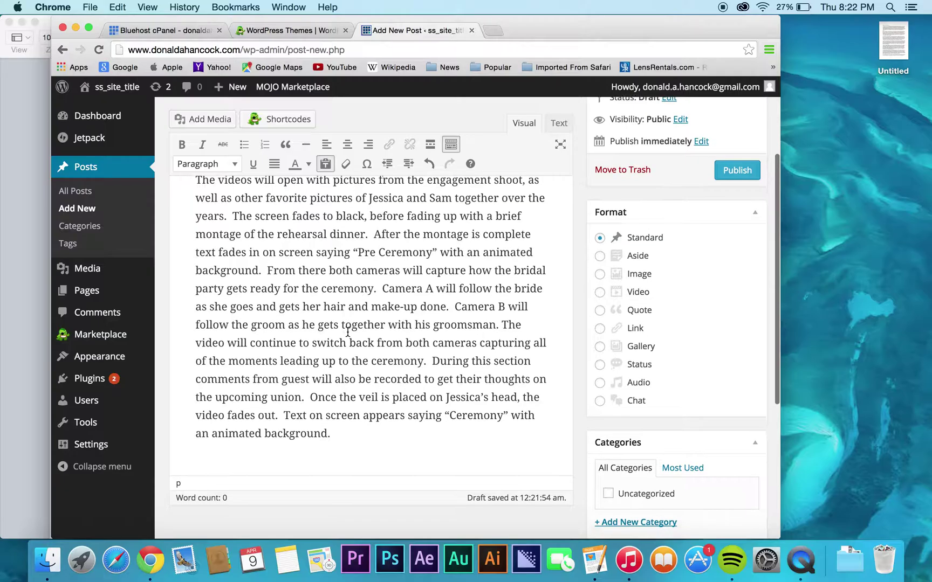
pyautogui.scroll(2, 348, 333)
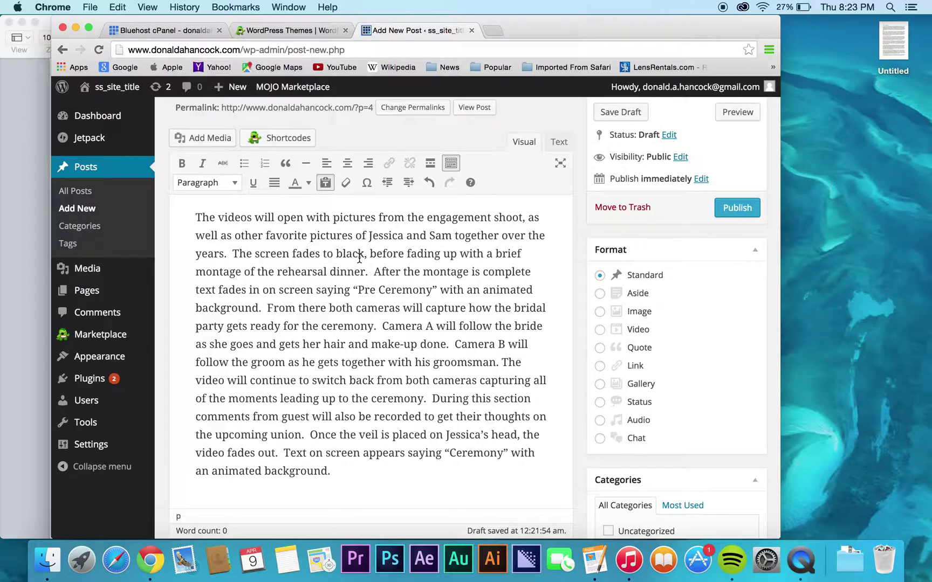
pyautogui.scroll(1, 359, 259)
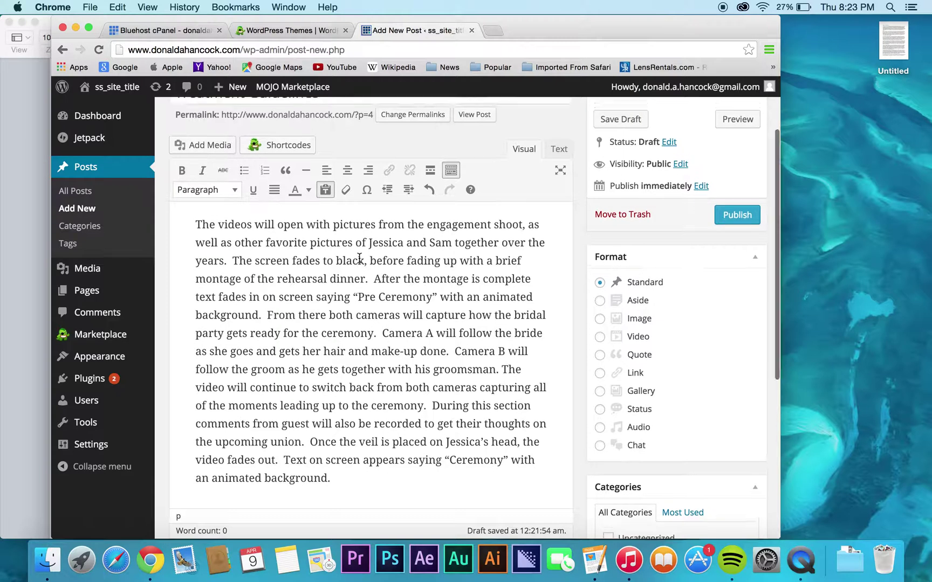
pyautogui.scroll(5, 359, 259)
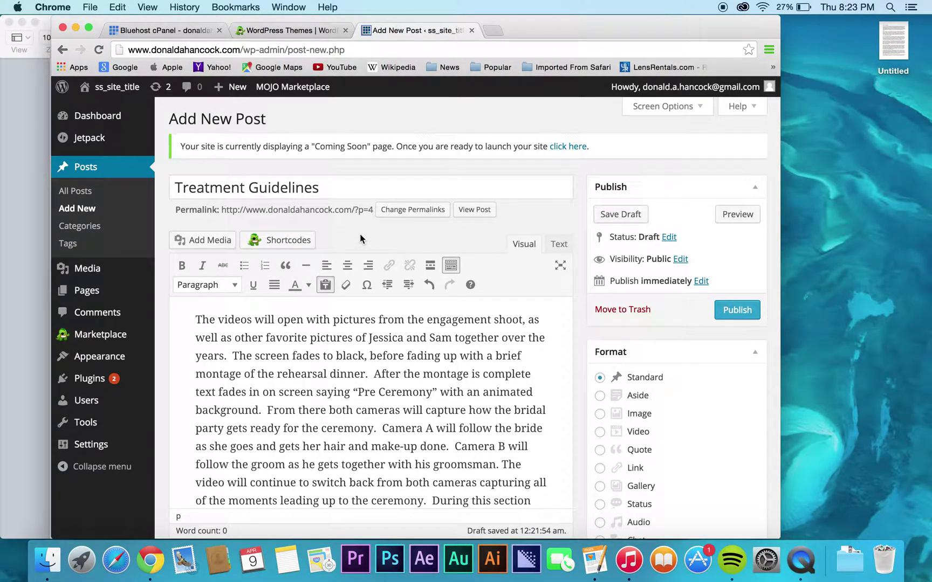
pyautogui.scroll(-5, 355, 326)
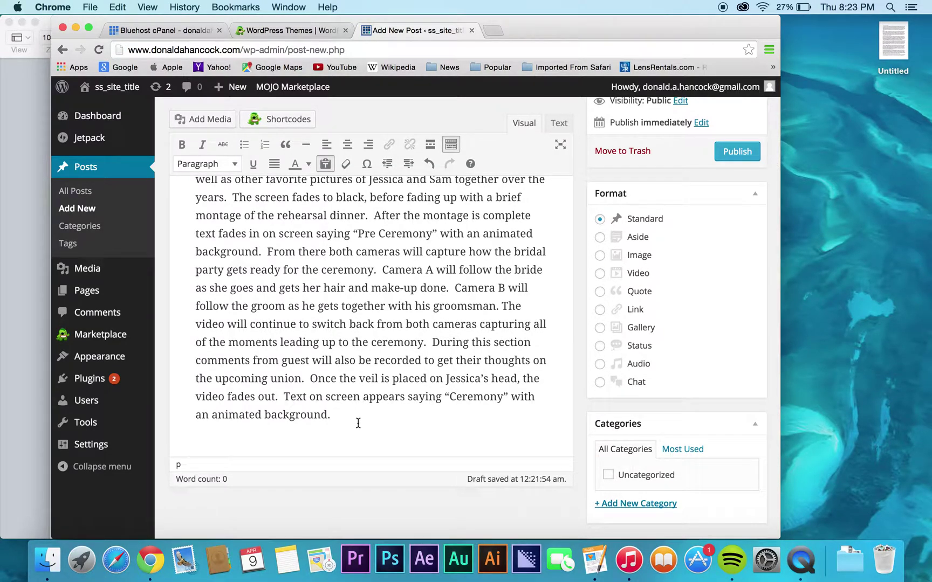
pyautogui.press('Return')
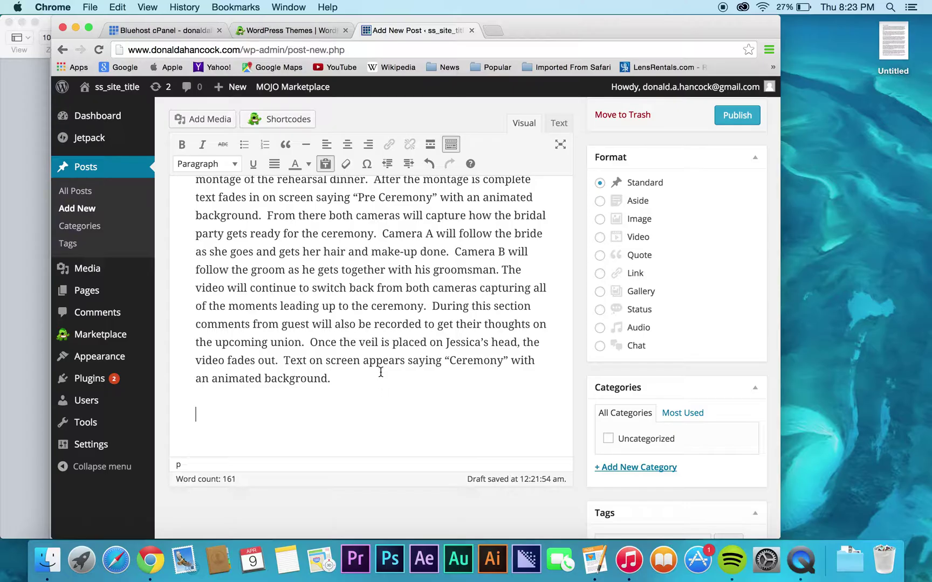
# Step: Upload Cincy Skyline.JPG from the Images folder inside Documents > Website to the post's media library
pyautogui.click(195, 121)
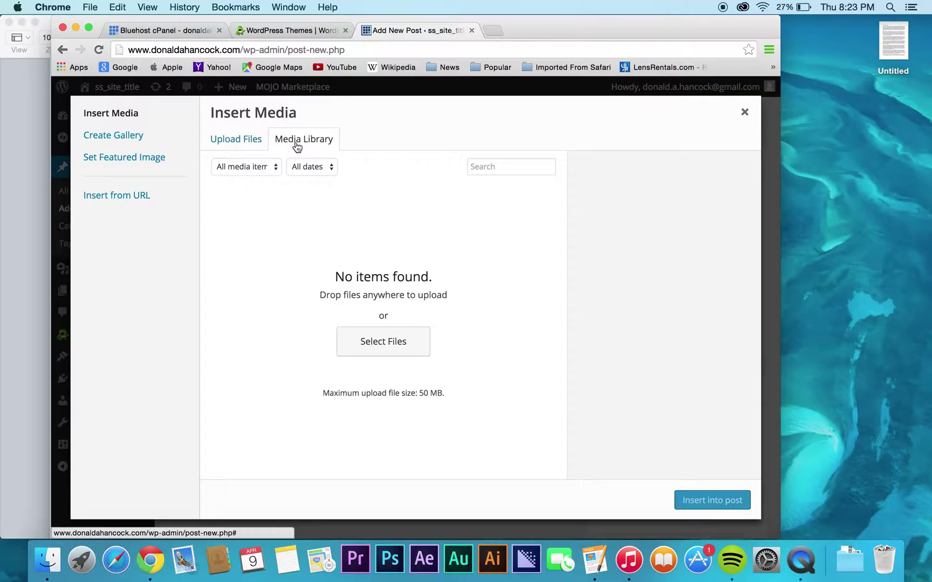
pyautogui.click(245, 143)
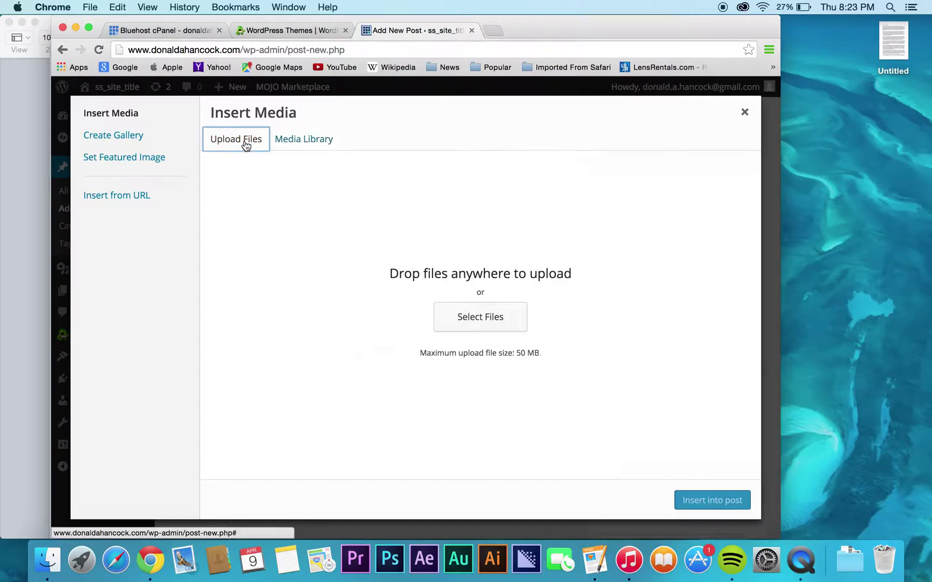
pyautogui.click(480, 324)
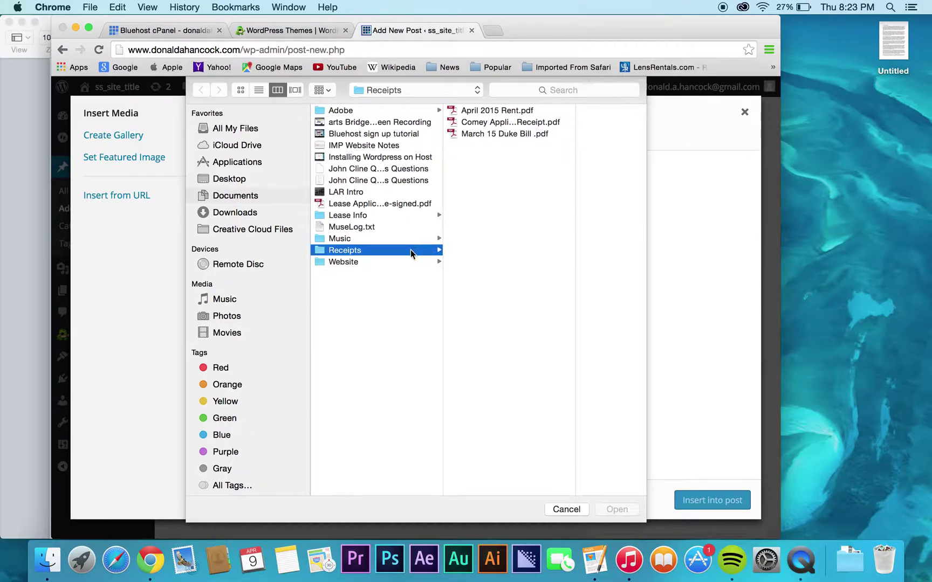
pyautogui.click(394, 262)
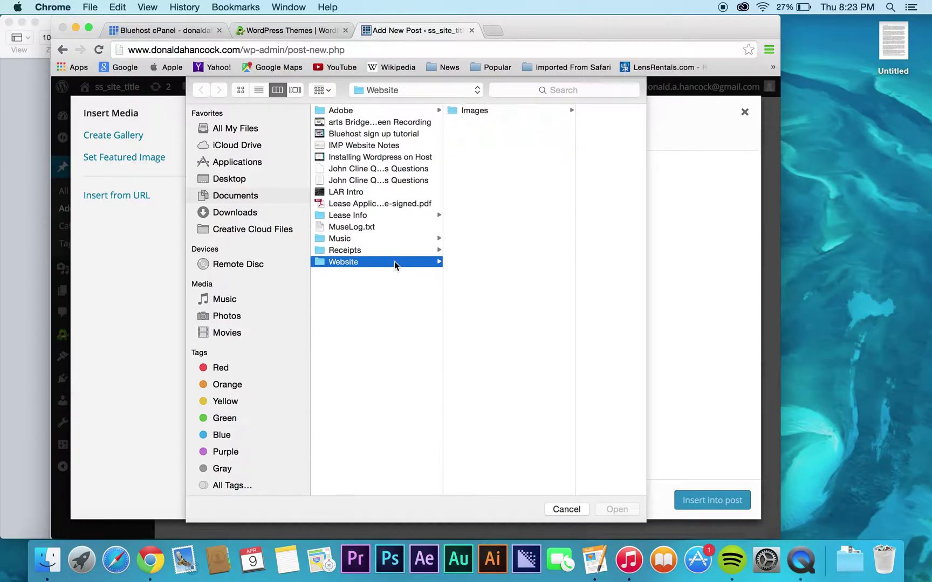
pyautogui.click(489, 113)
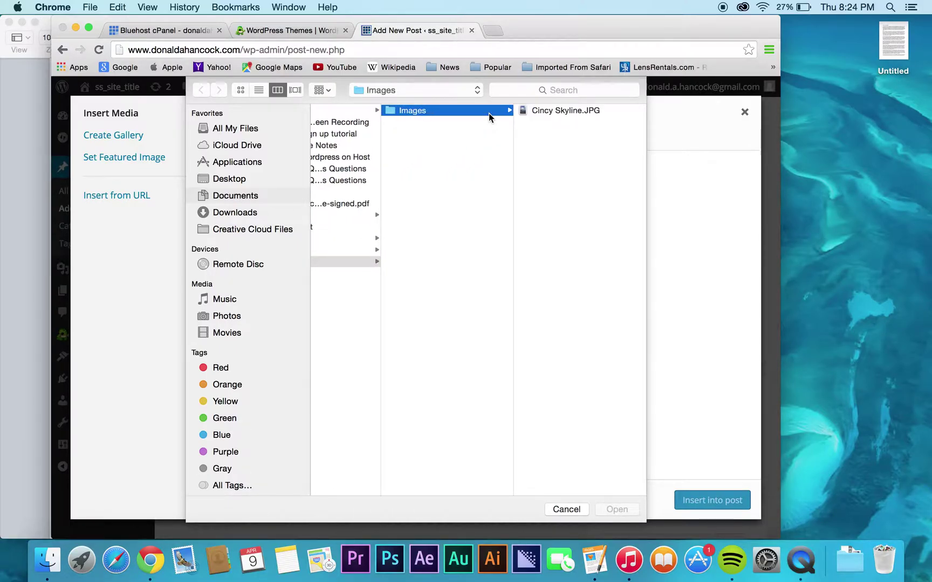
pyautogui.click(523, 113)
pyautogui.click(607, 509)
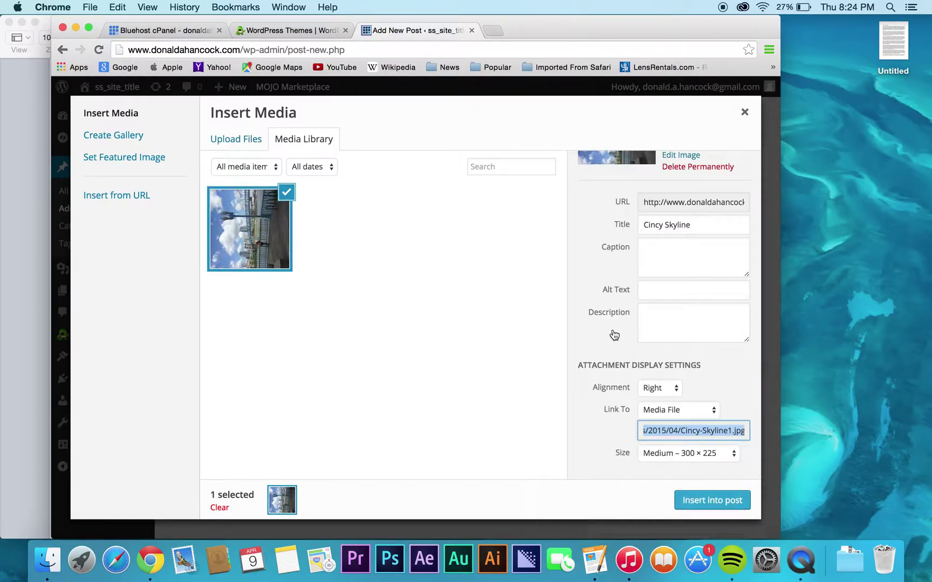
# Step: Rotate the uploaded skyline image clockwise, crop it to a full-width area of about 2448 × 1428 showing sky and skyline, and save it
pyautogui.click(682, 156)
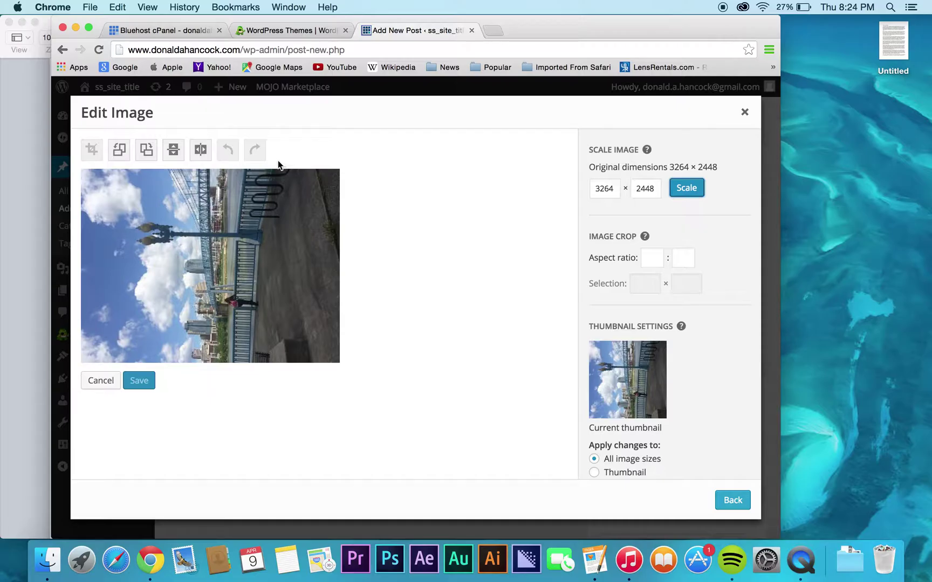
pyautogui.click(144, 150)
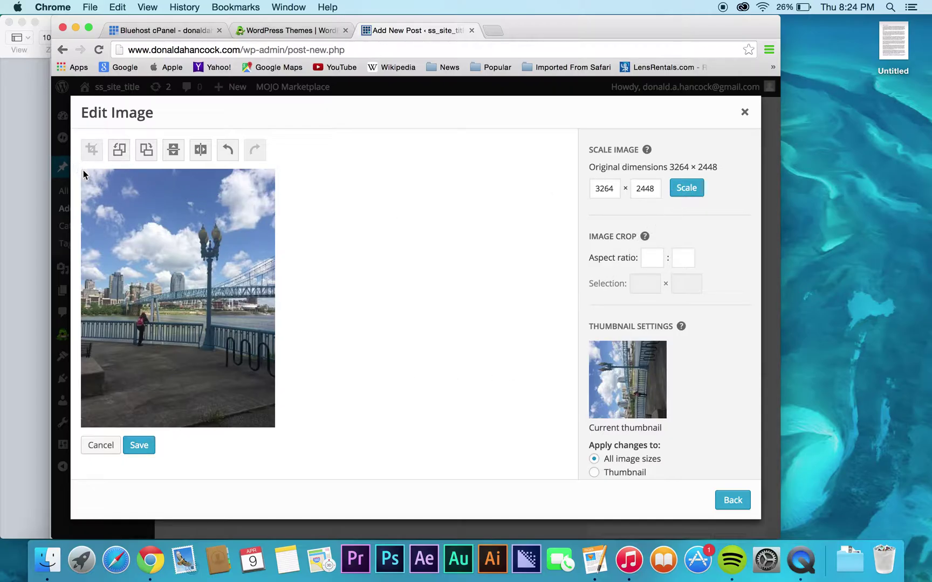
pyautogui.moveTo(85, 174); pyautogui.dragTo(281, 309)
pyautogui.moveTo(85, 177); pyautogui.dragTo(72, 191)
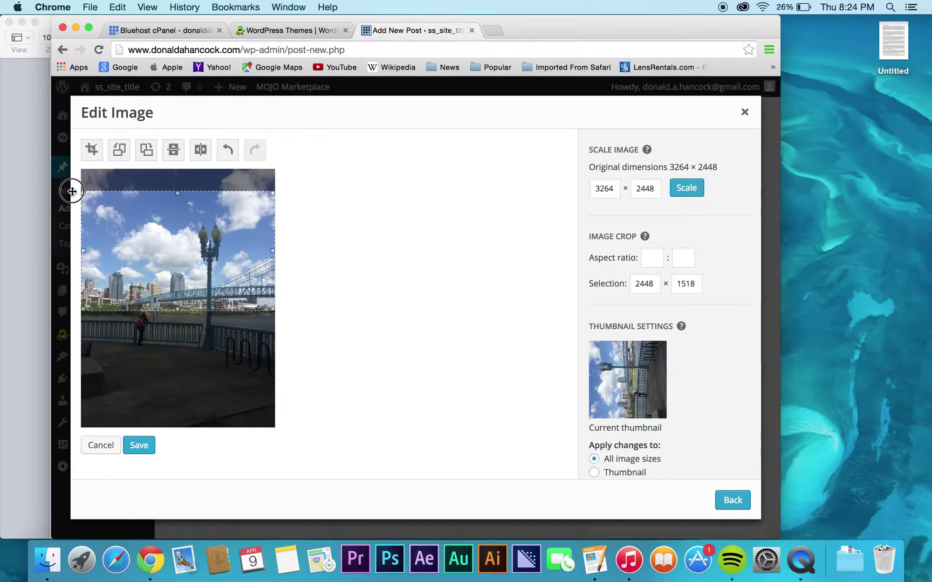
pyautogui.moveTo(180, 308)
pyautogui.mouseDown()
pyautogui.moveTo(180, 296)
pyautogui.moveTo(179, 303)
pyautogui.mouseUp()
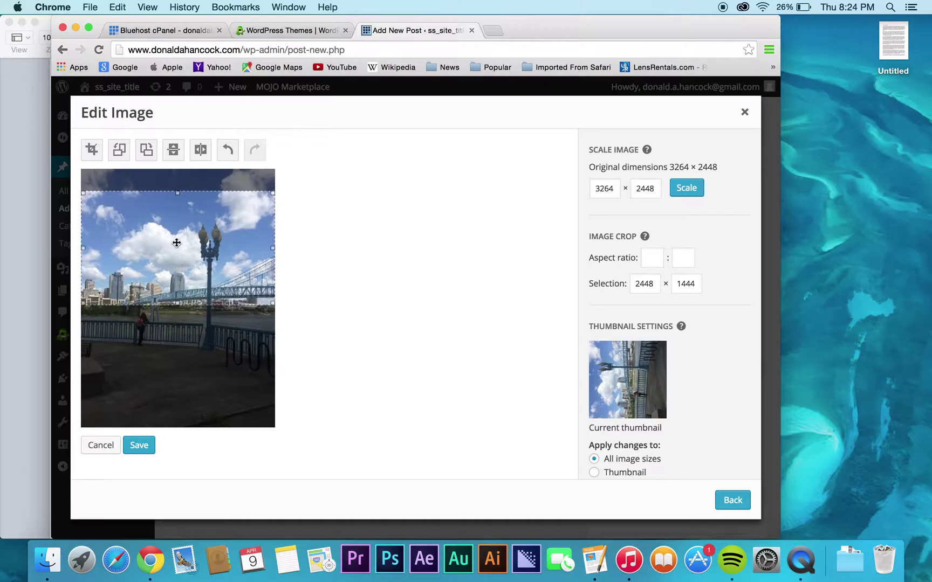
pyautogui.moveTo(83, 192); pyautogui.dragTo(81, 195)
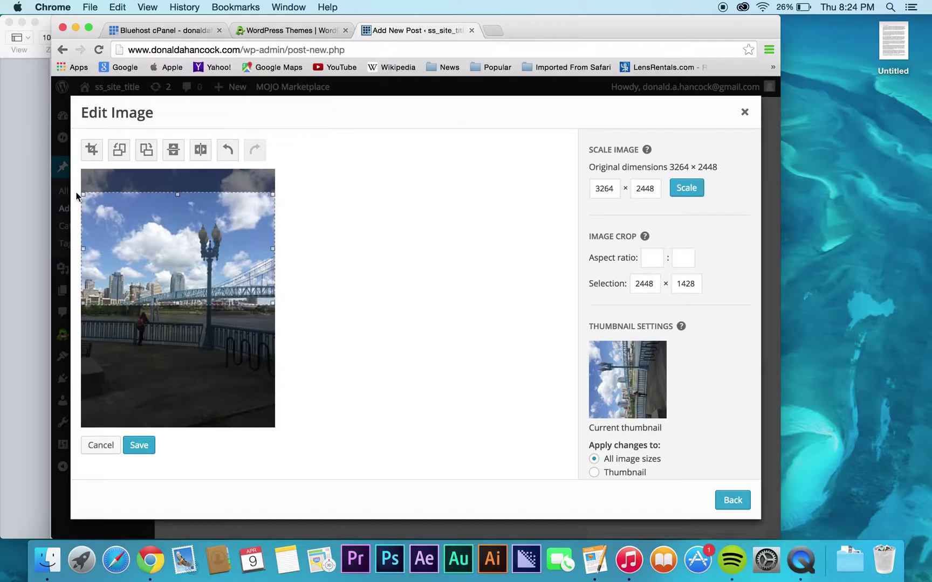
pyautogui.click(92, 151)
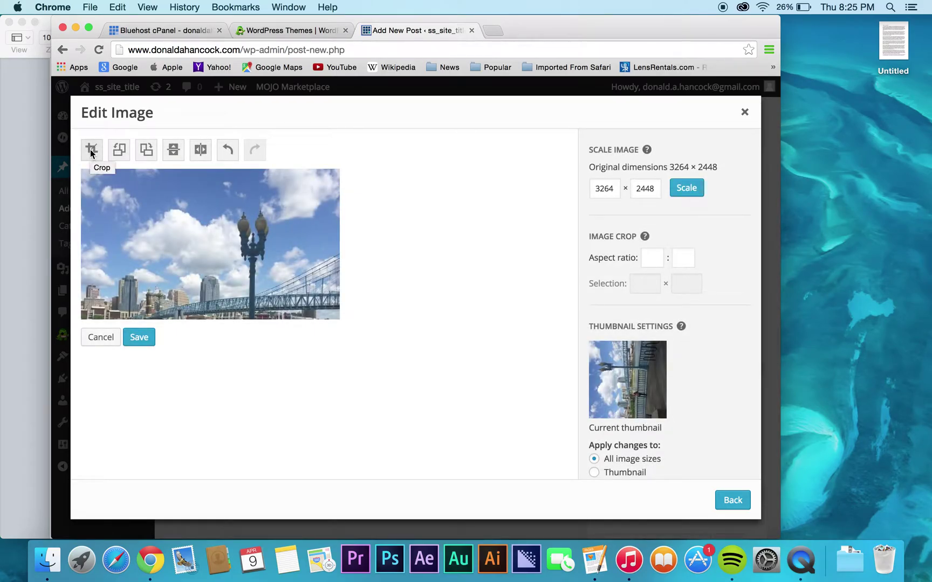
pyautogui.click(139, 338)
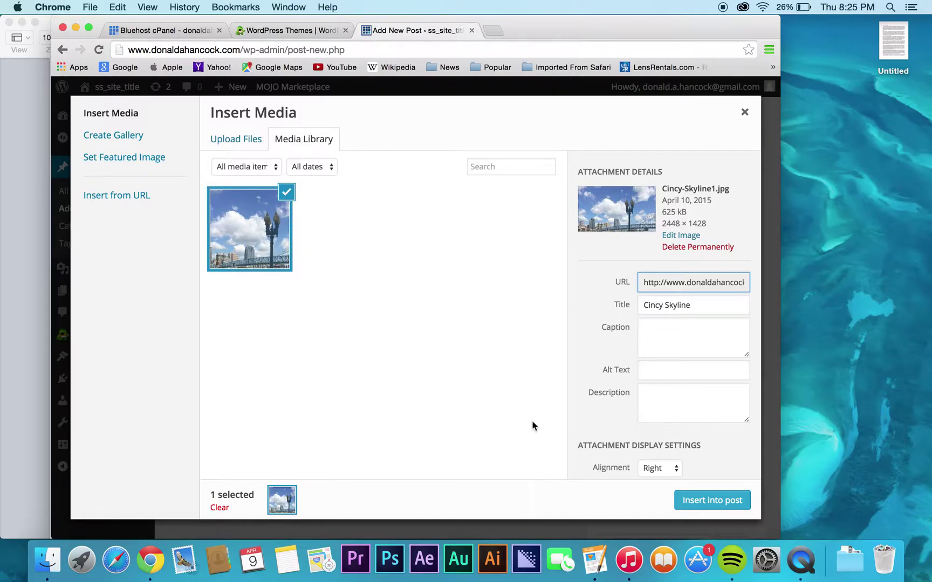
# Step: Caption the image "Sunny days in Cincinnati" and describe it as "Skyline view of downtown Cincinnati from Covington"
pyautogui.click(681, 331)
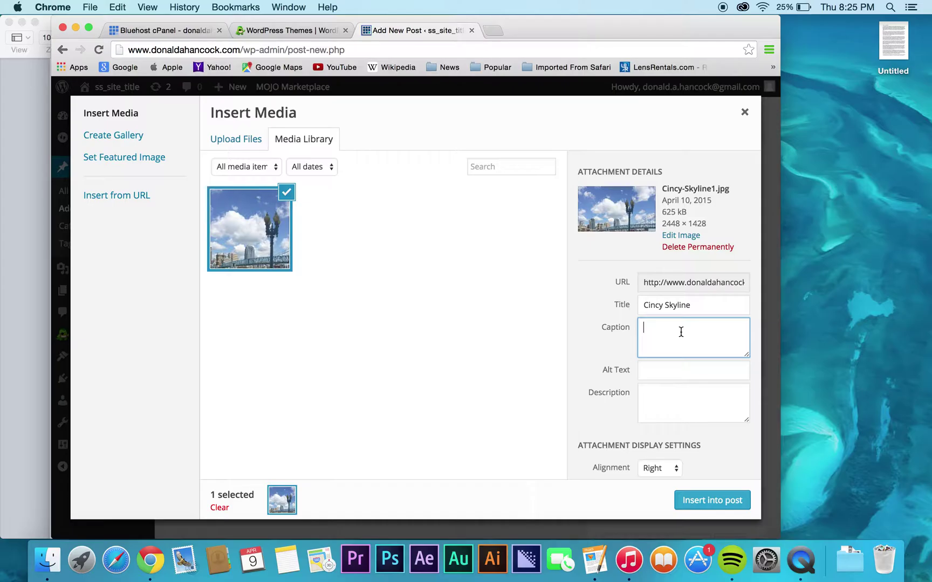
pyautogui.write('Sunny days in Cincinnati')
pyautogui.click(675, 396)
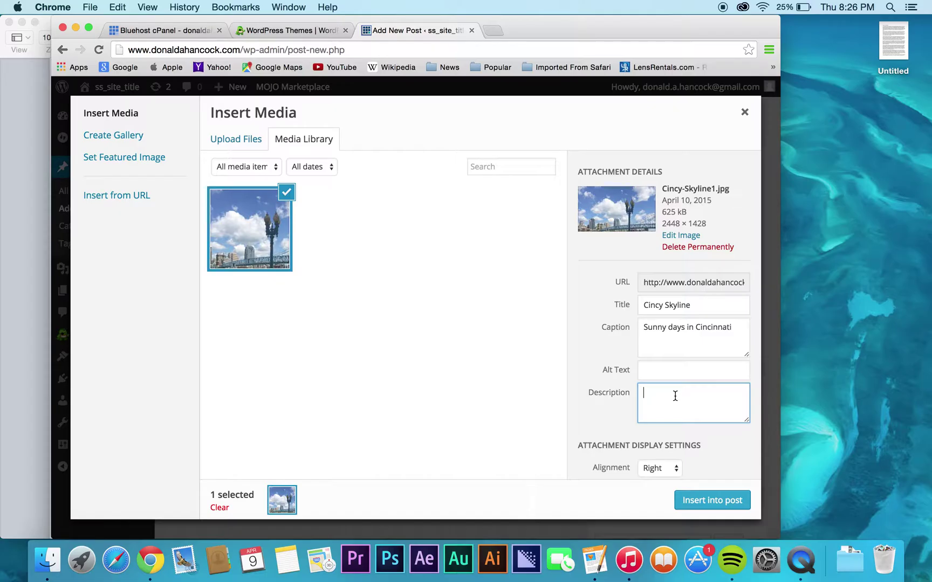
pyautogui.write('Sksj')
pyautogui.press('BackSpace')
pyautogui.press('BackSpace')
pyautogui.write('yline view of downtown Cincinnati from')
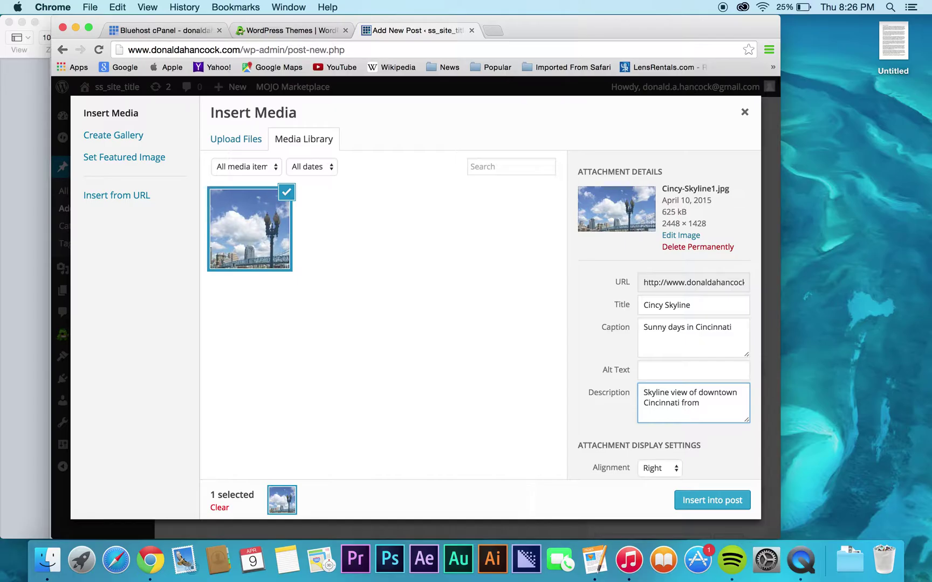
pyautogui.write(' Covington')
# Step: Insert the skyline image into the post with Right alignment
pyautogui.click(666, 468)
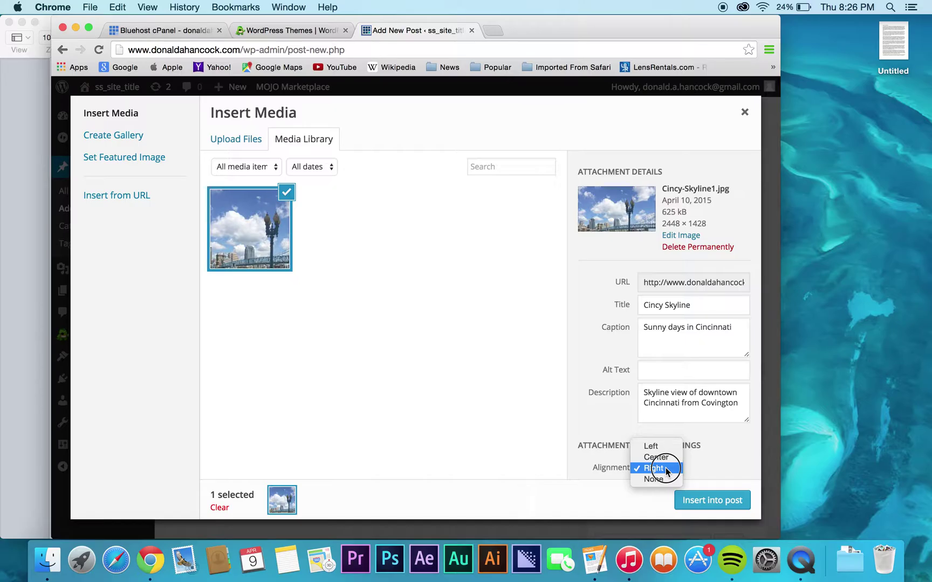
pyautogui.click(666, 470)
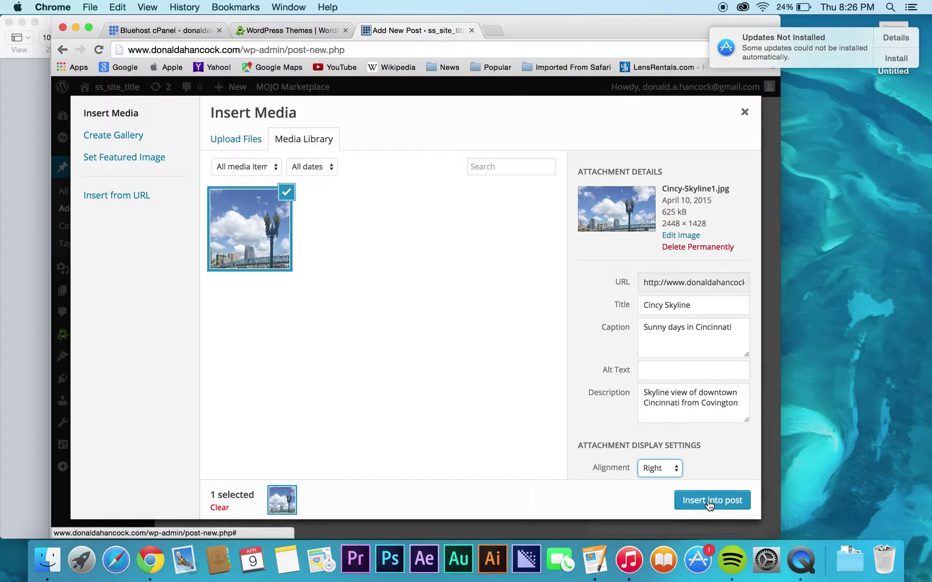
pyautogui.click(709, 502)
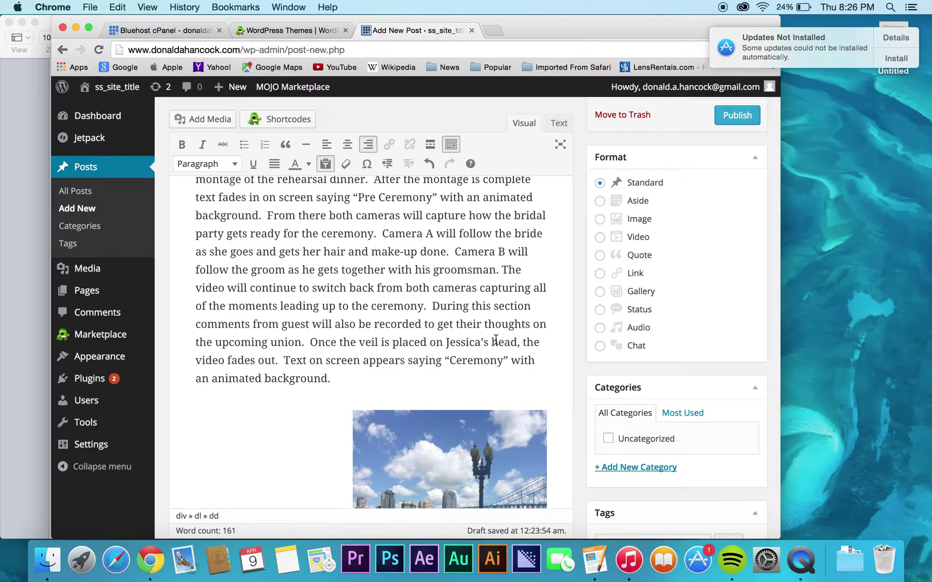
# Step: Edit the inserted image's details to align it Left and update it
pyautogui.scroll(1, 489, 364)
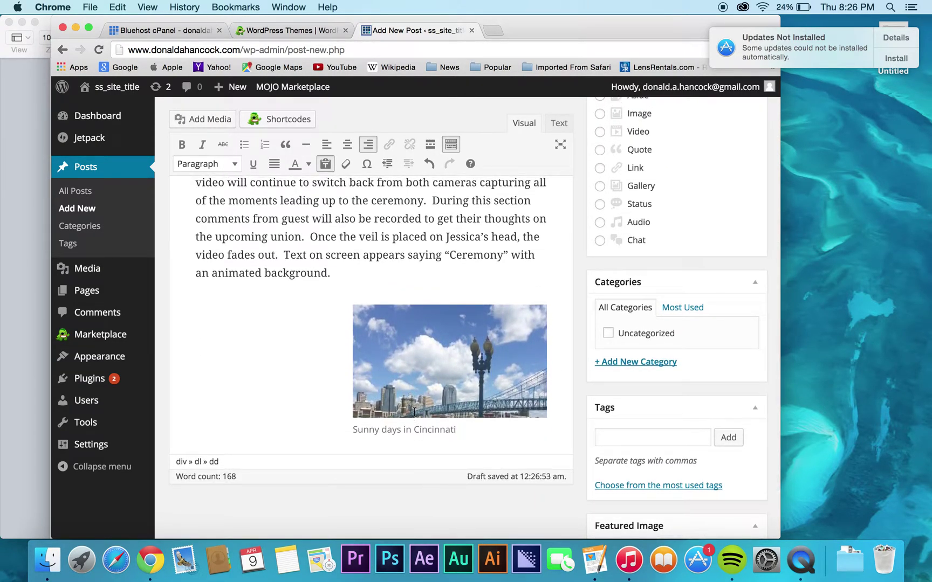
pyautogui.click(417, 359)
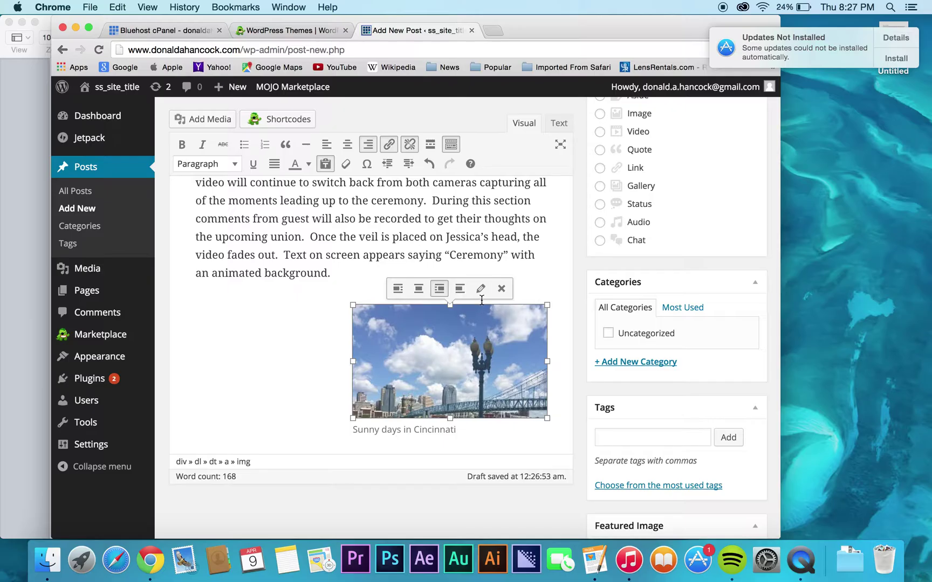
pyautogui.click(482, 293)
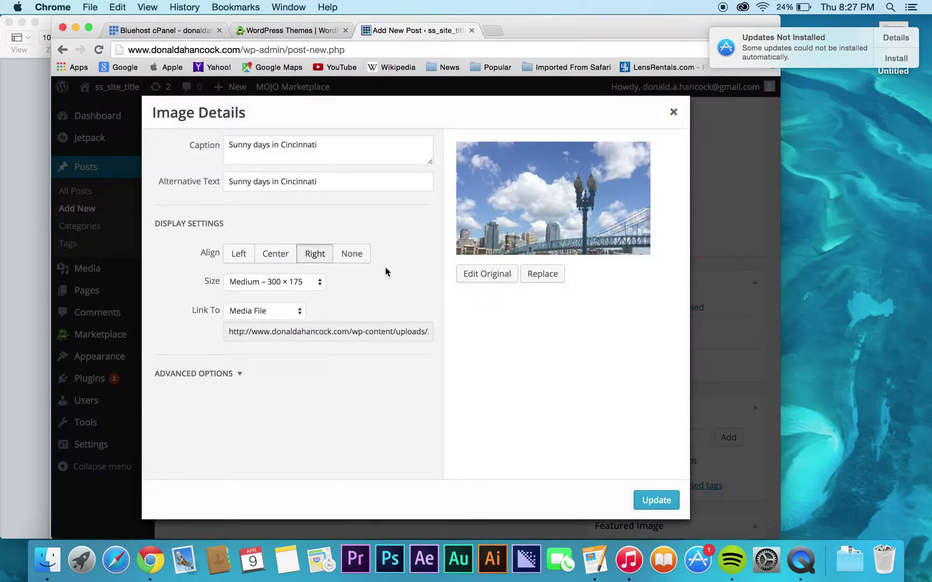
pyautogui.click(251, 260)
pyautogui.click(643, 502)
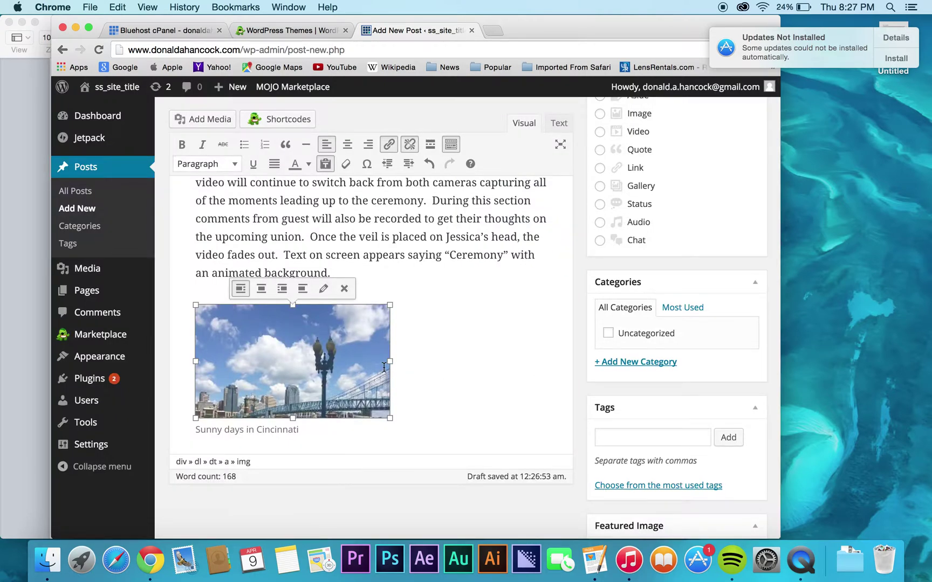
# Step: Review the post from its title to the image, along with the Format, Categories, Tags and Featured Image sections
pyautogui.scroll(2, 429, 306)
pyautogui.scroll(5, 429, 306)
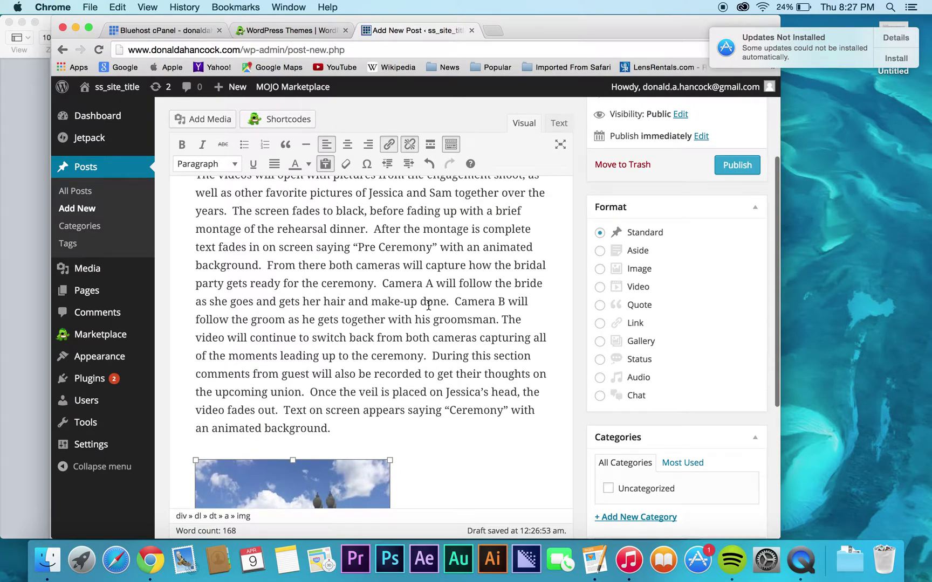
pyautogui.click(337, 488)
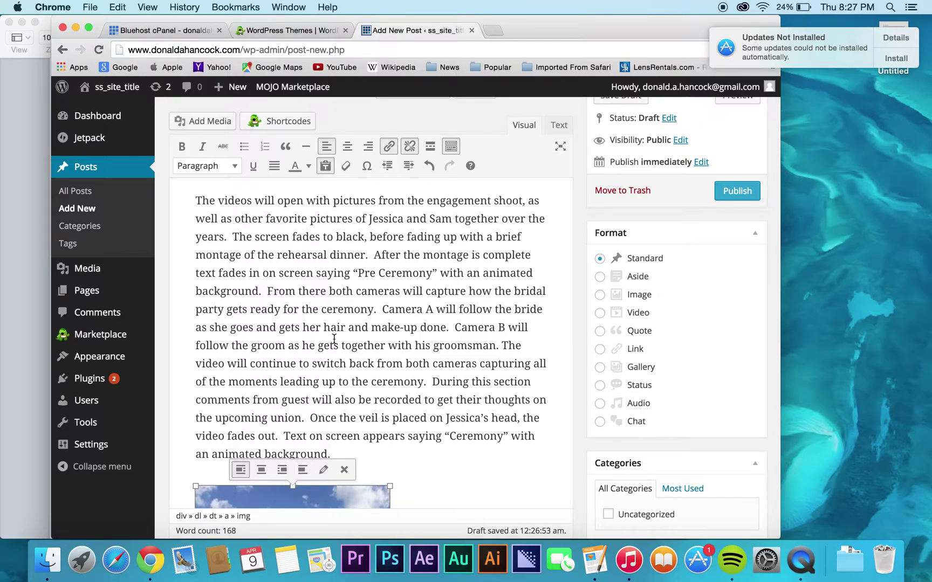
pyautogui.scroll(2, 334, 339)
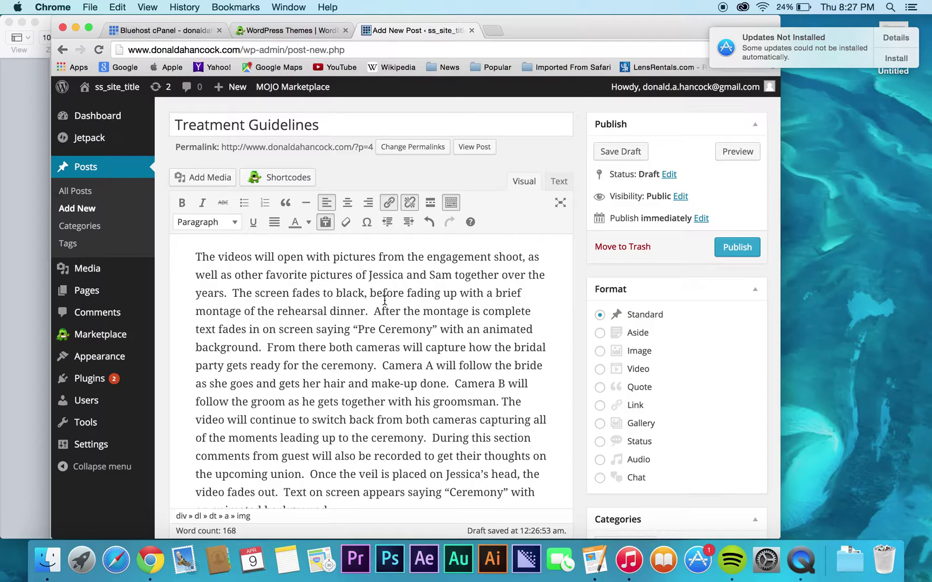
pyautogui.scroll(-10, 384, 299)
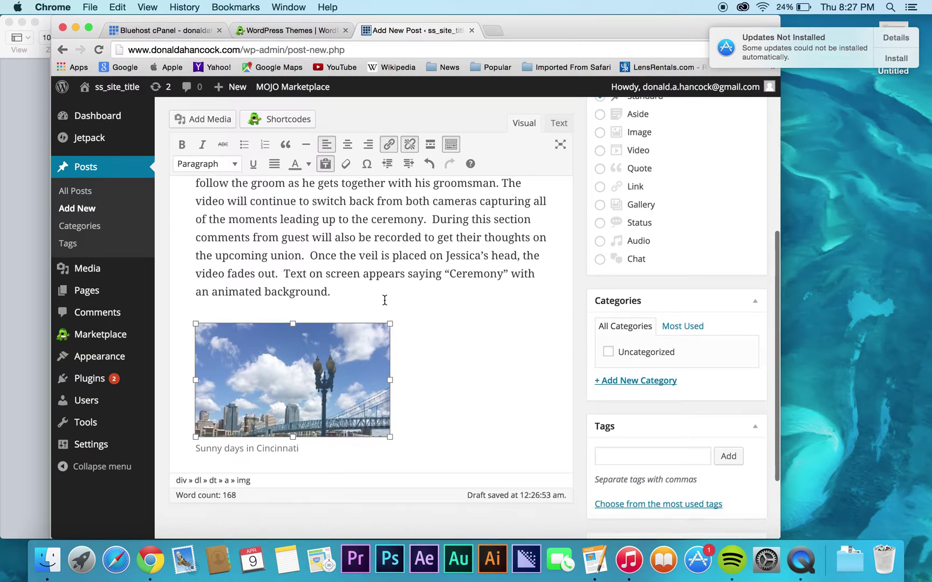
pyautogui.scroll(-3, 384, 300)
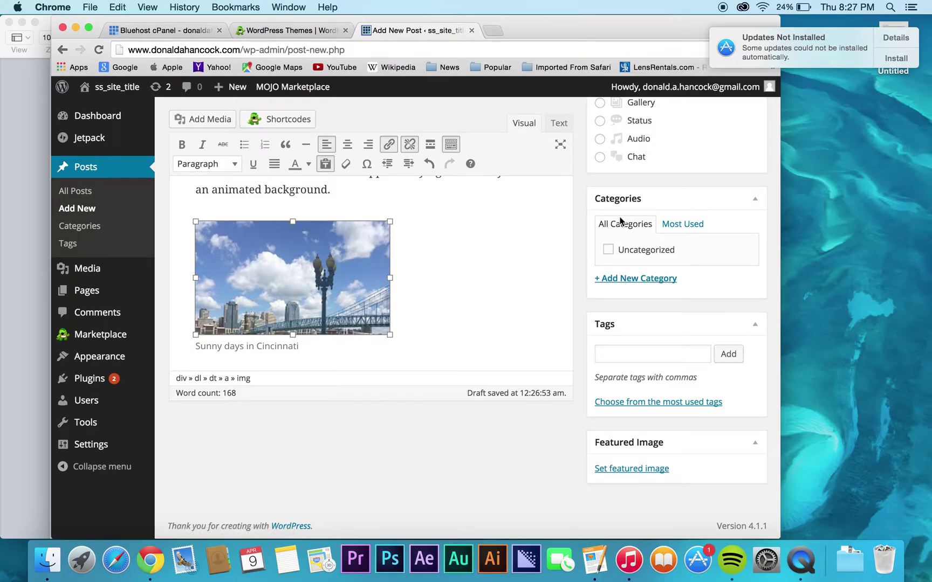
# Step: Add a new category named "Photography" and assign it to the post
pyautogui.click(624, 278)
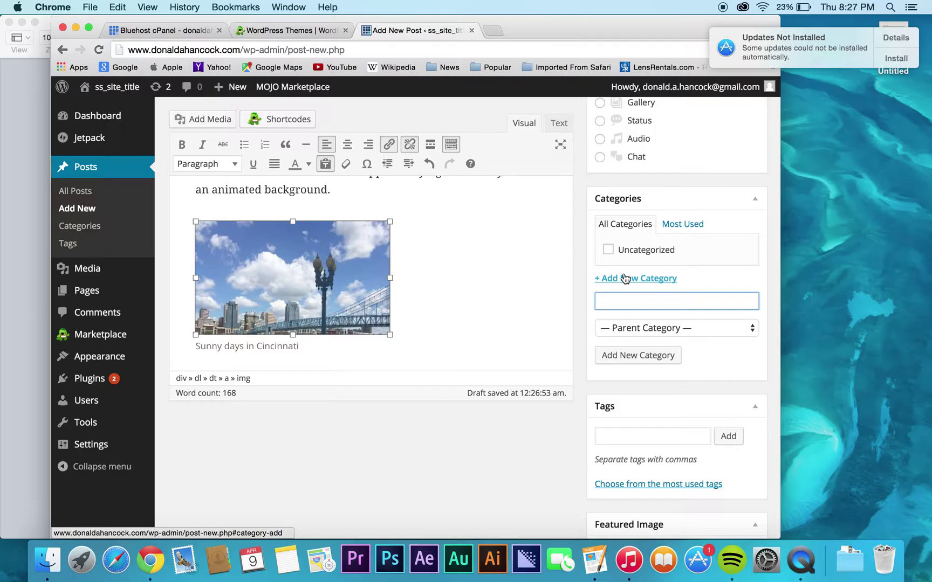
pyautogui.write('Photography')
pyautogui.click(630, 357)
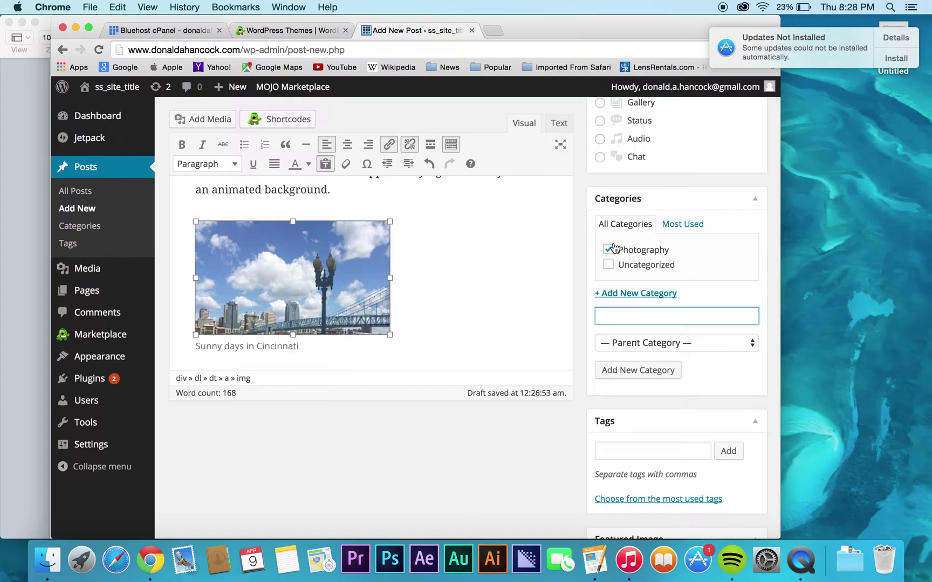
# Step: Save the "Treatment Guidelines" post as a draft
pyautogui.scroll(8, 614, 245)
pyautogui.scroll(2, 613, 247)
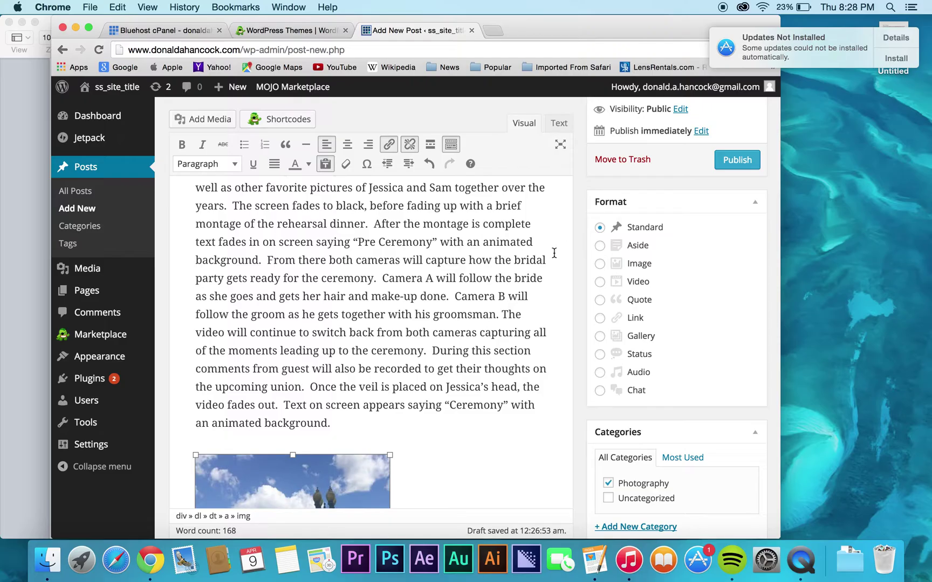
pyautogui.scroll(4, 411, 245)
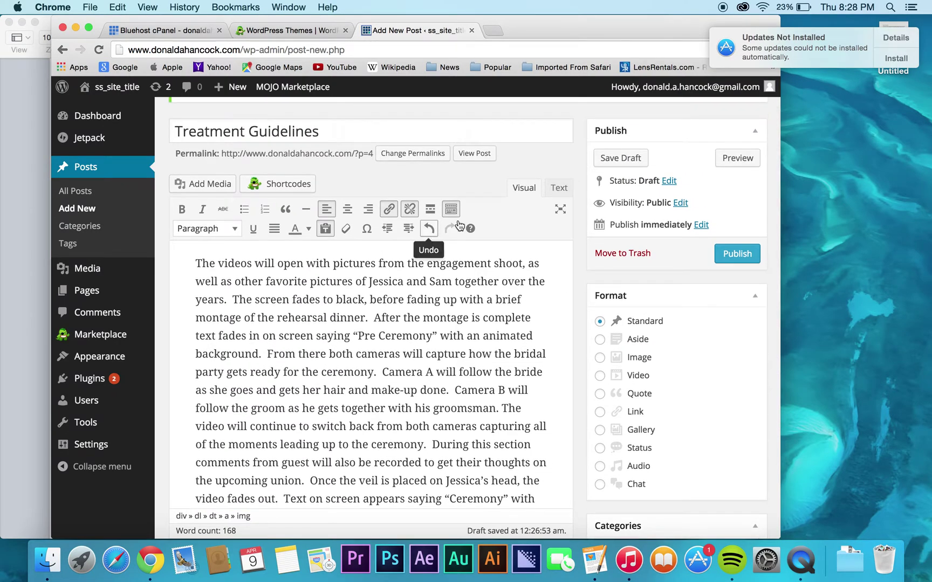
pyautogui.click(622, 156)
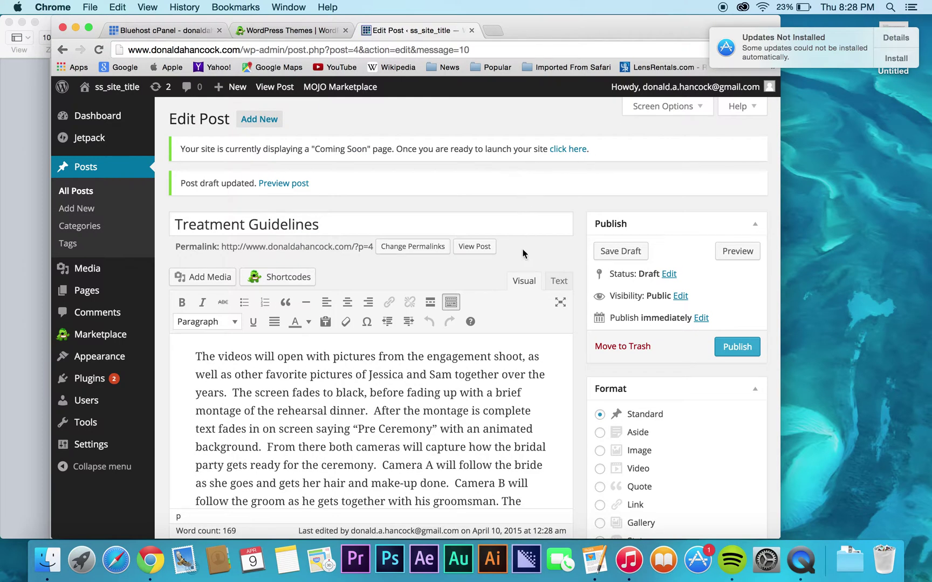
# Step: Preview the post and examine its page from the title and text through the captioned image to the comment section
pyautogui.click(737, 252)
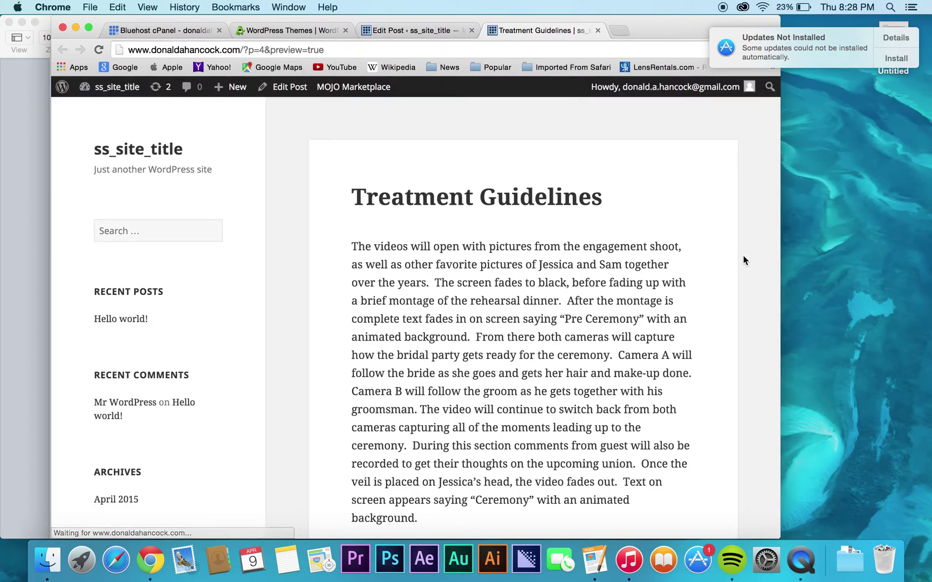
pyautogui.scroll(-5, 615, 239)
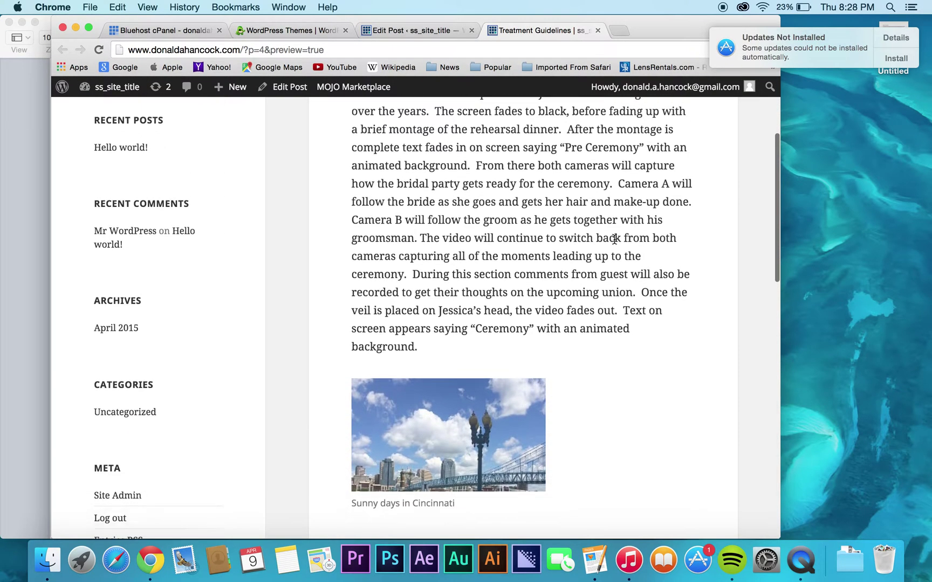
pyautogui.scroll(-3, 614, 239)
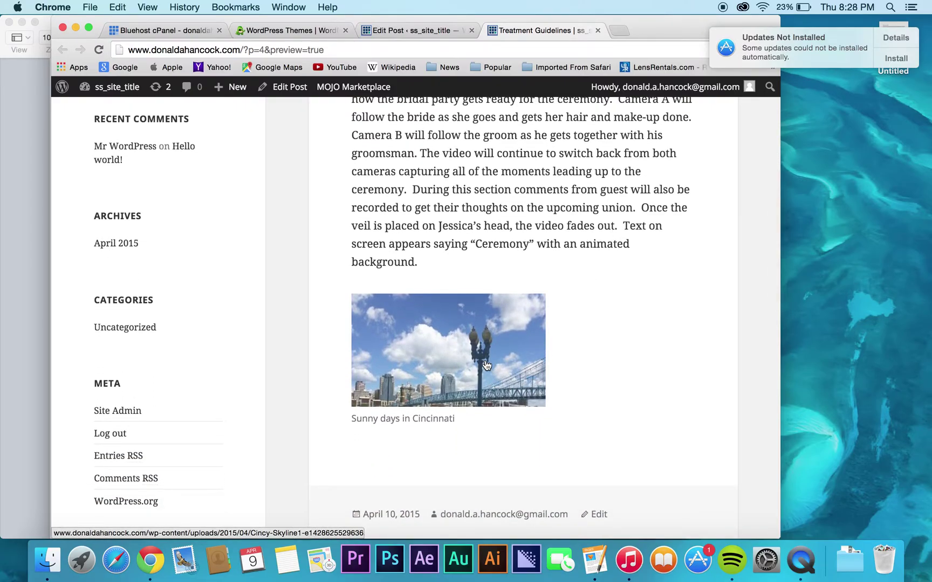
pyautogui.scroll(-12, 485, 364)
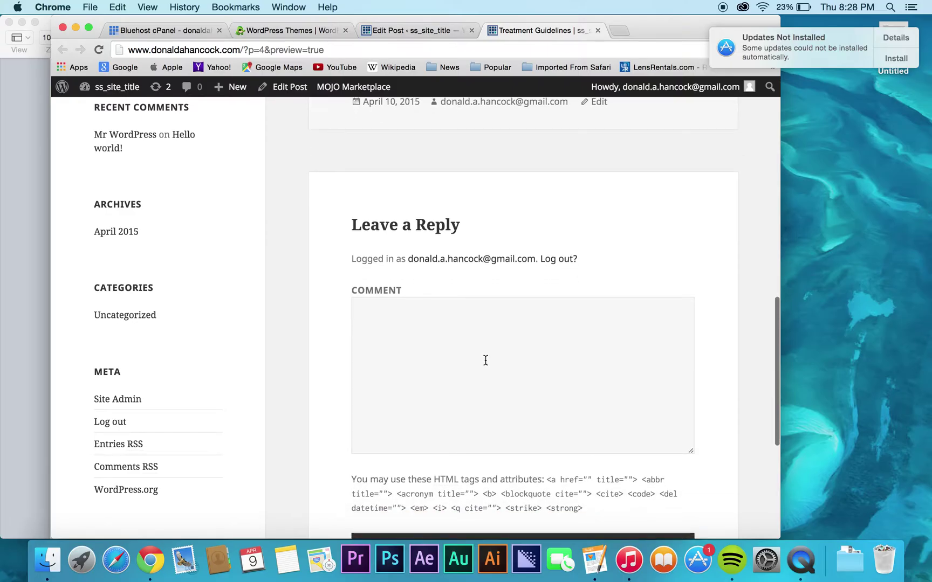
pyautogui.scroll(-8, 485, 360)
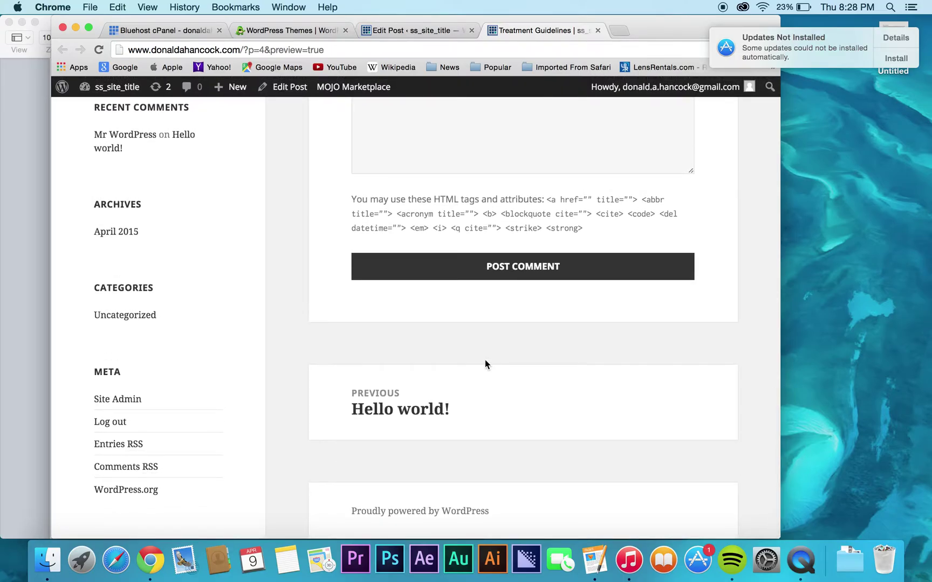
pyautogui.scroll(20, 485, 360)
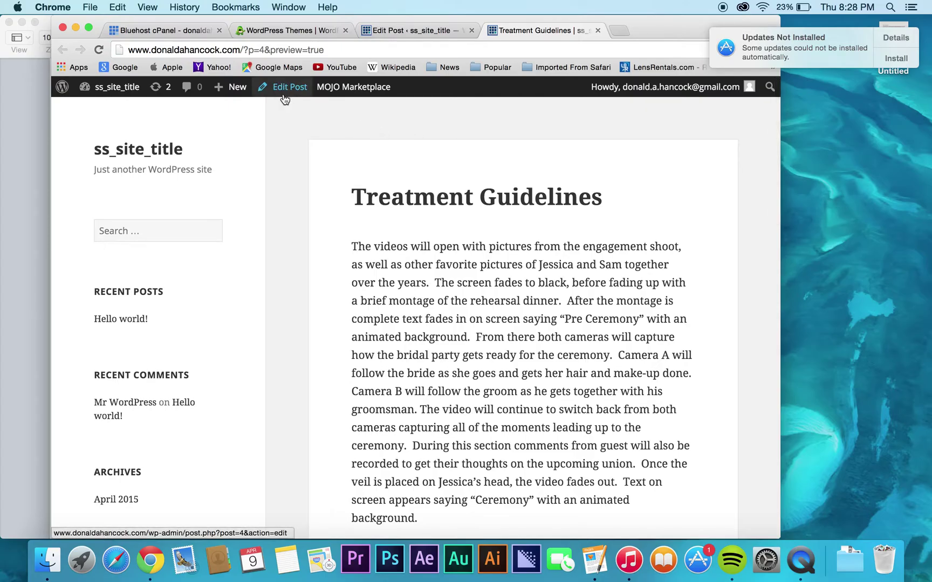
# Step: Open the post for editing from the preview page, and close that extra tab to return to the original draft editor
pyautogui.click(427, 31)
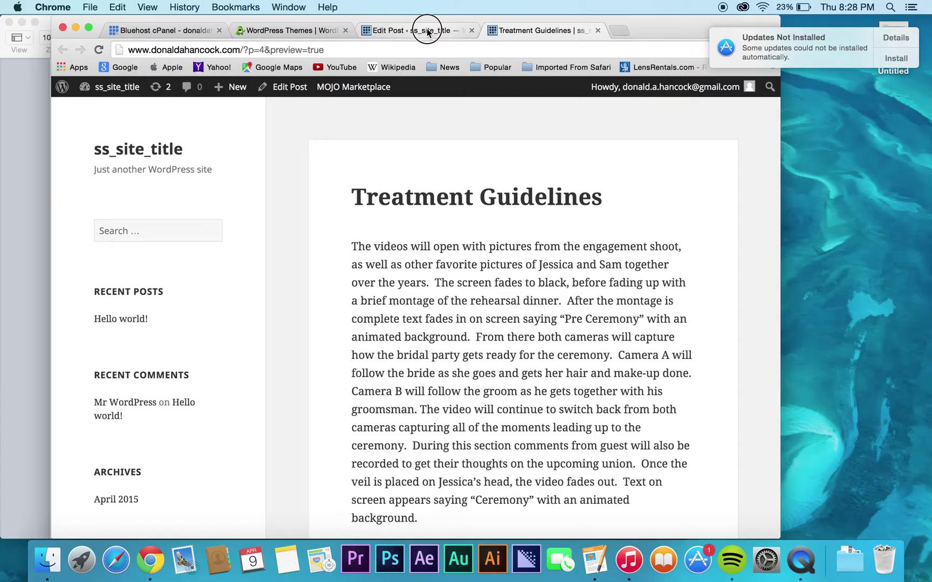
pyautogui.click(499, 31)
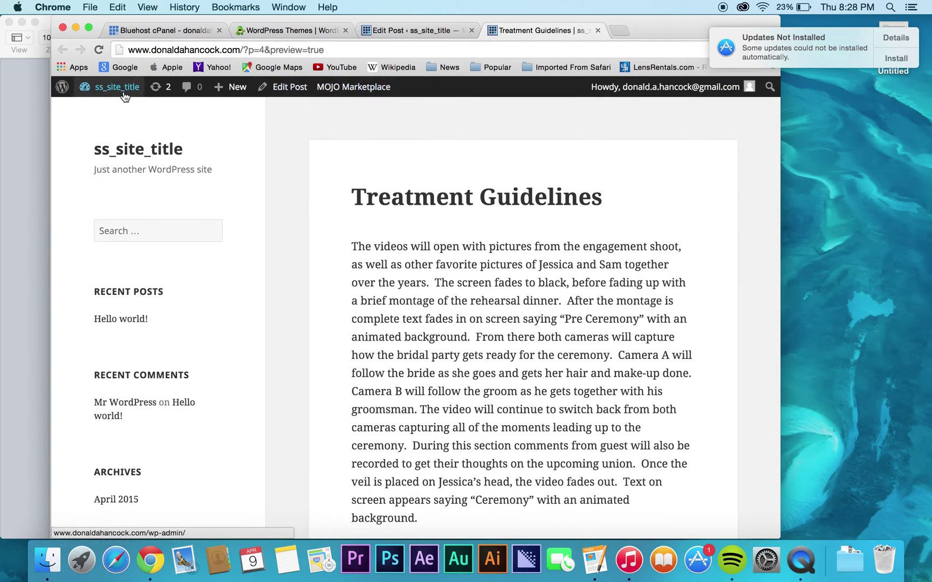
pyautogui.moveTo(124, 96)
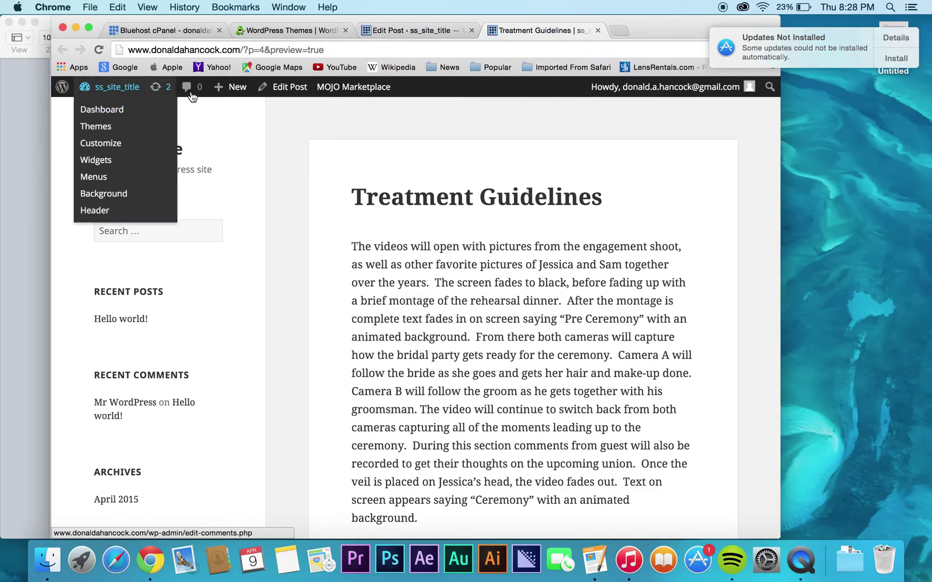
pyautogui.click(276, 95)
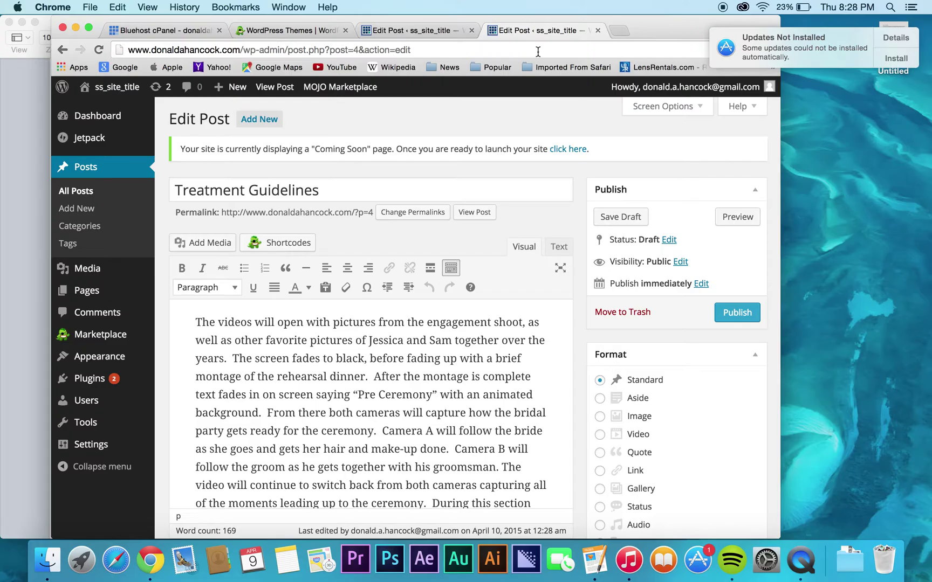
pyautogui.click(597, 31)
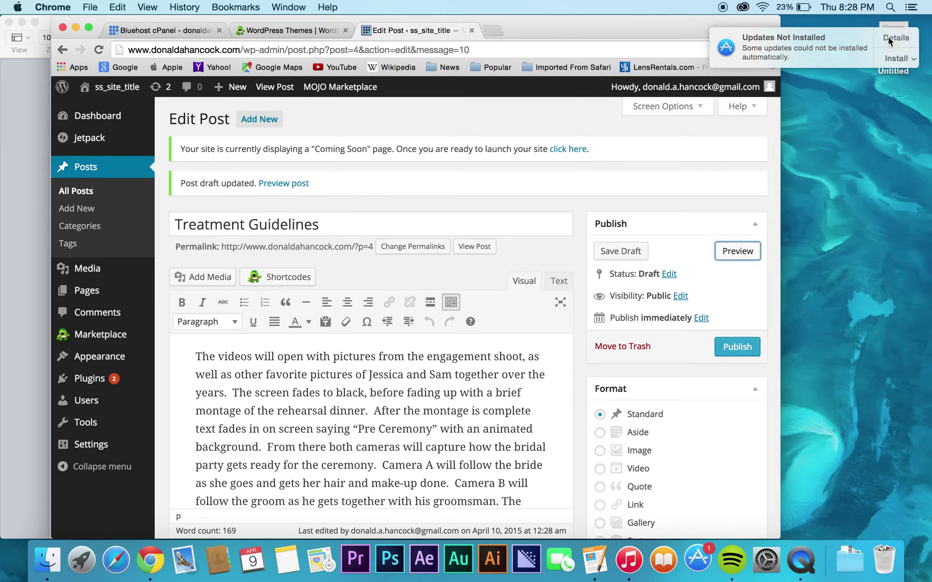
# Step: Clear the "Updates Not Installed" notification by opening its details, and close the App Store to return to the draft in Chrome
pyautogui.click(888, 36)
pyautogui.click(477, 142)
pyautogui.click(113, 22)
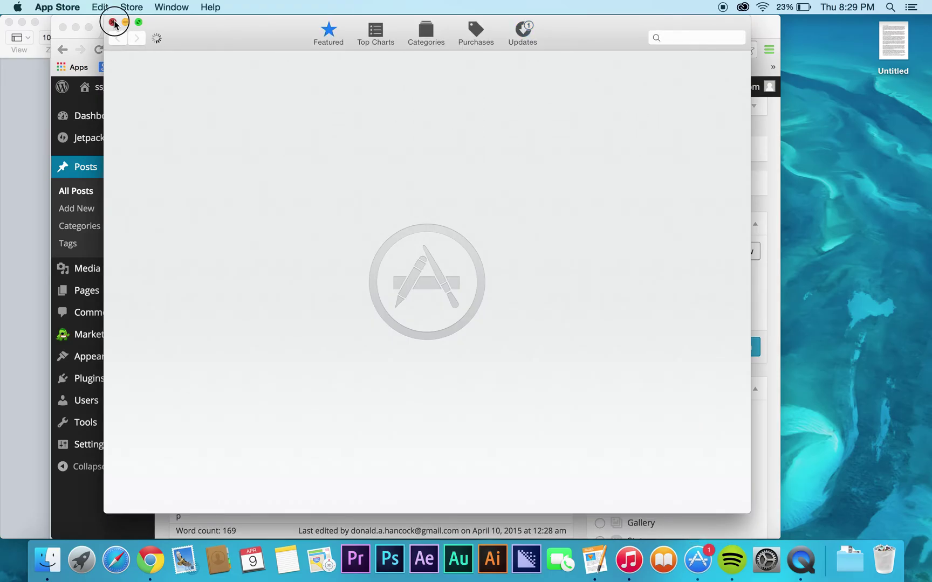
pyautogui.click(548, 28)
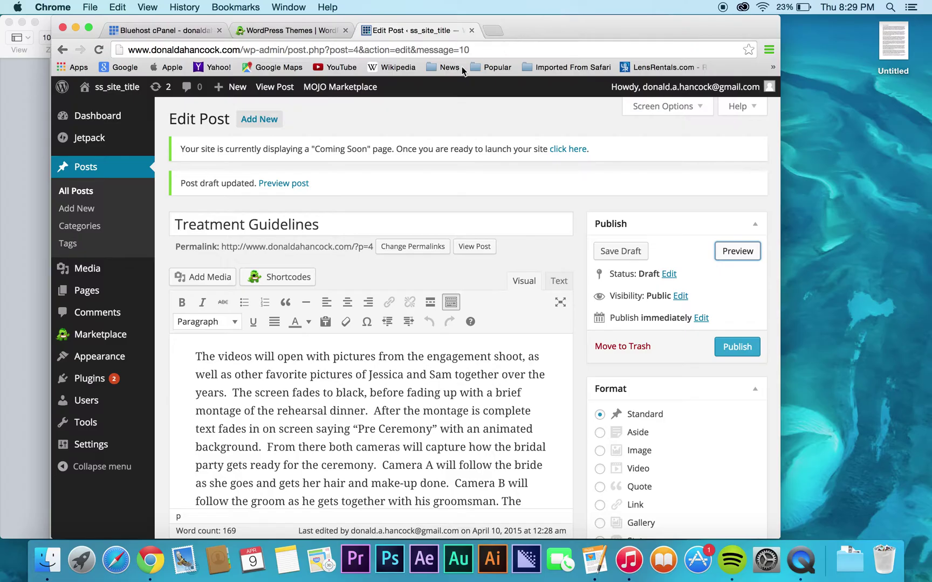
# Step: Publish the "Treatment Guidelines" post and go to the site's Dashboard
pyautogui.scroll(-3, 441, 212)
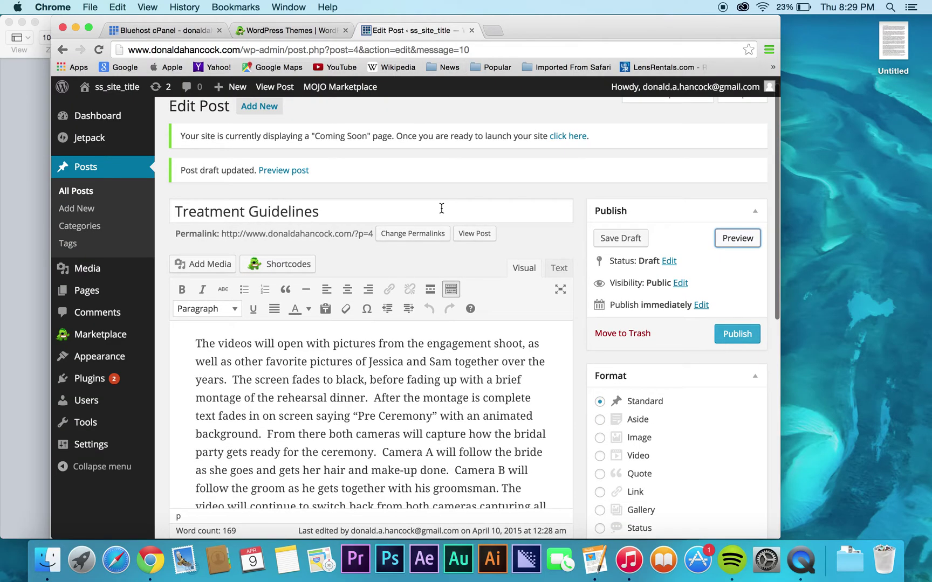
pyautogui.scroll(-3, 441, 212)
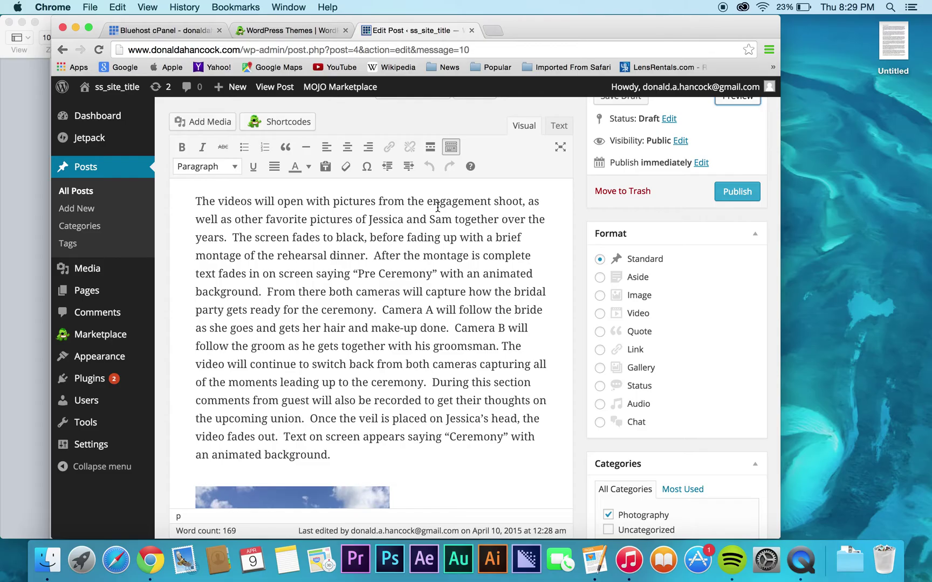
pyautogui.click(729, 192)
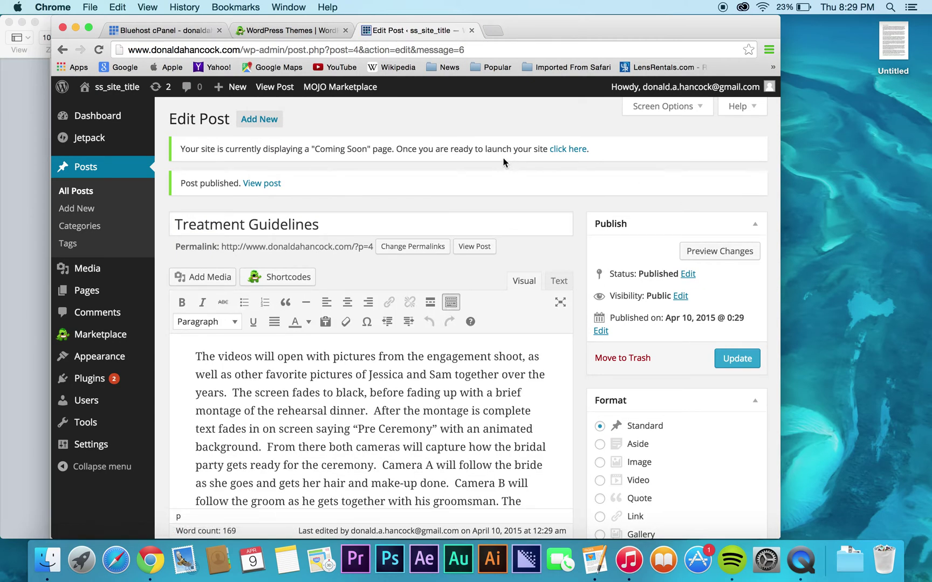
pyautogui.click(120, 117)
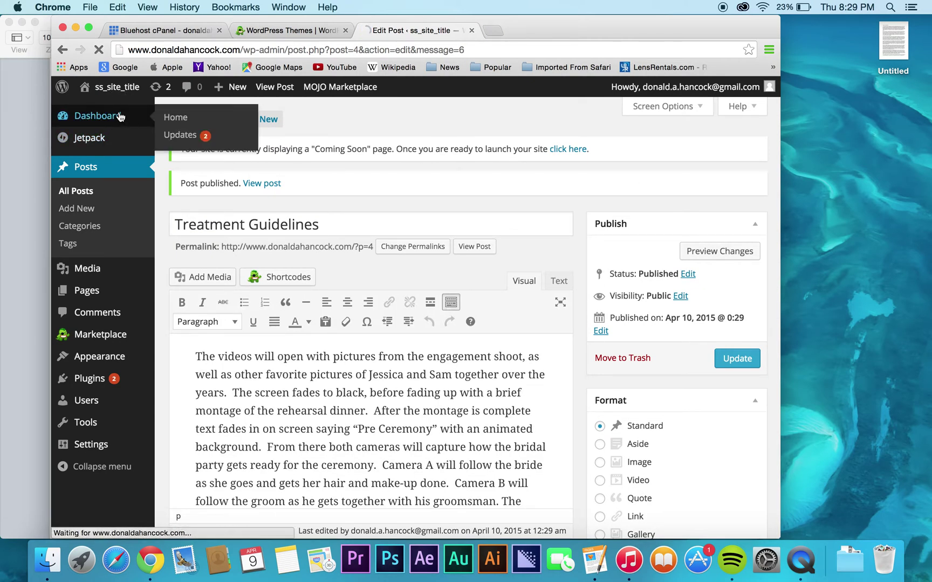